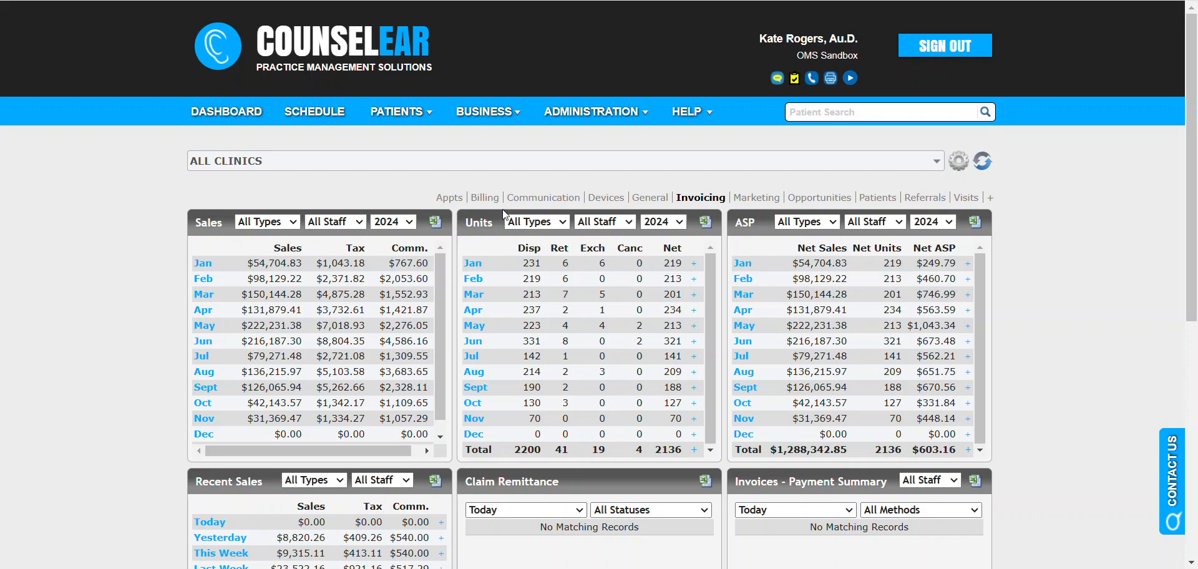
Open the Line Item List administration page and look over the active Hearing Aid line items
{"action": "left_click", "coordinate": [608, 123]}
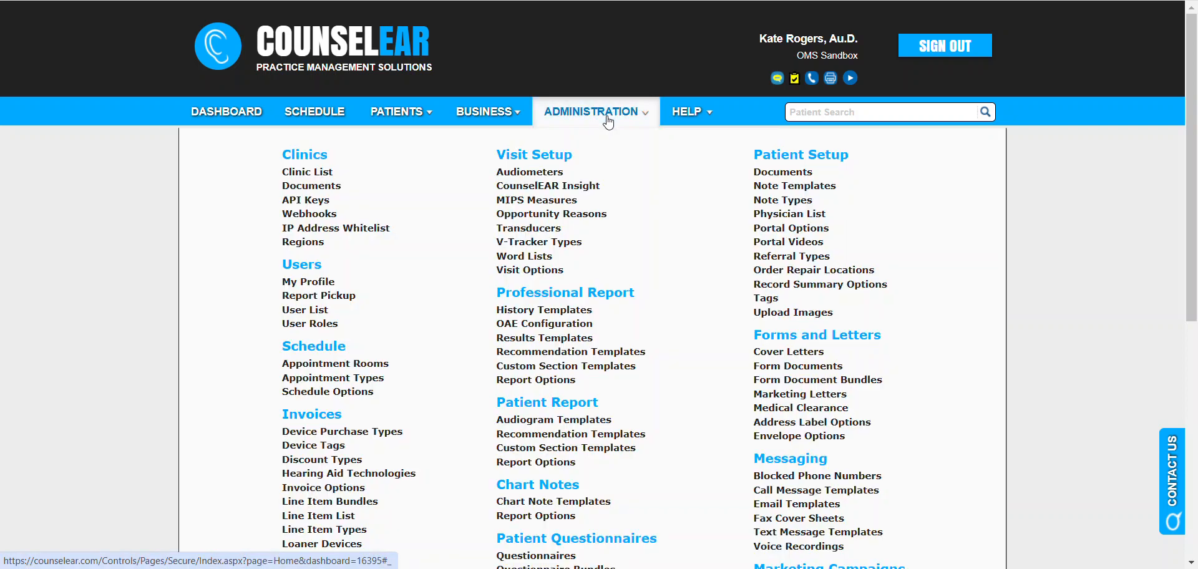
{"action": "left_click", "coordinate": [347, 516]}
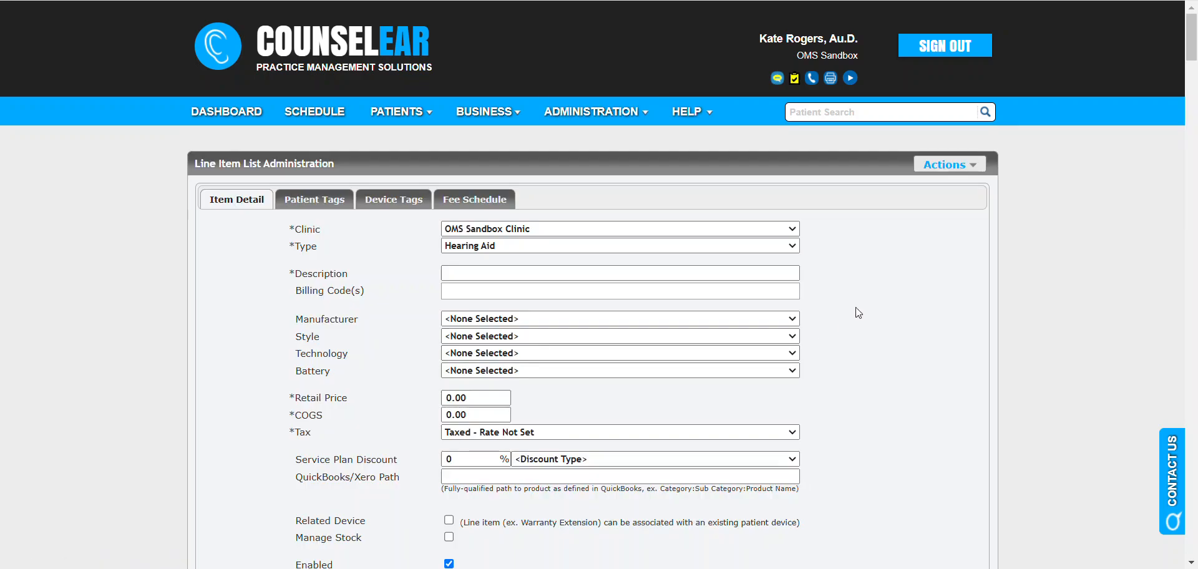
{"action": "scroll", "coordinate": [858, 313], "scroll_direction": "down", "scroll_amount": 3}
{"action": "scroll", "coordinate": [862, 282], "scroll_direction": "down", "scroll_amount": 1}
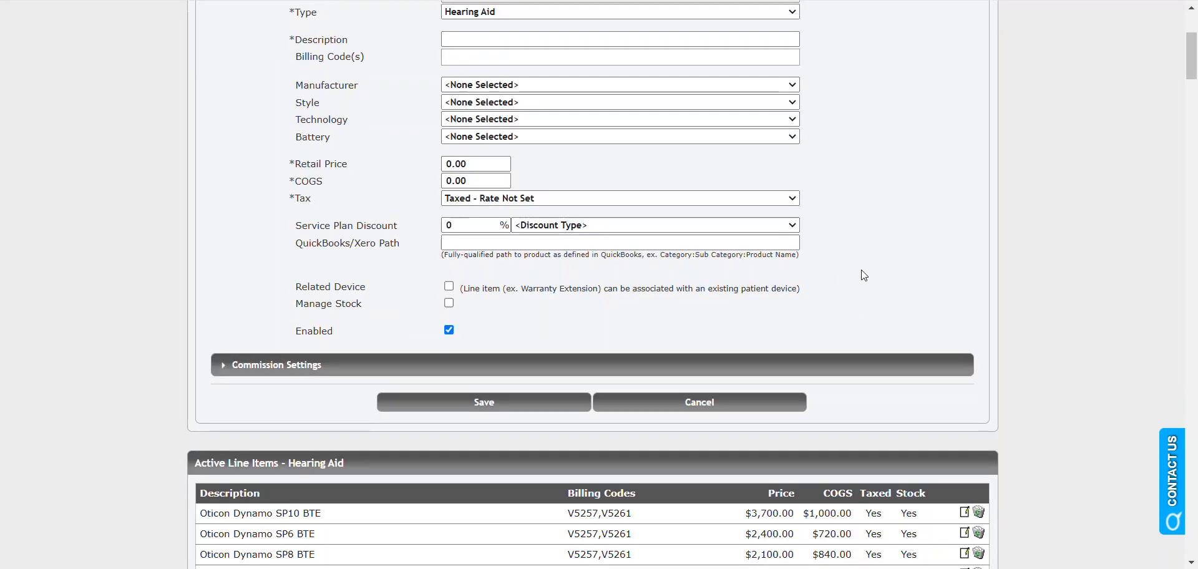
{"action": "scroll", "coordinate": [871, 248], "scroll_direction": "up", "scroll_amount": 1}
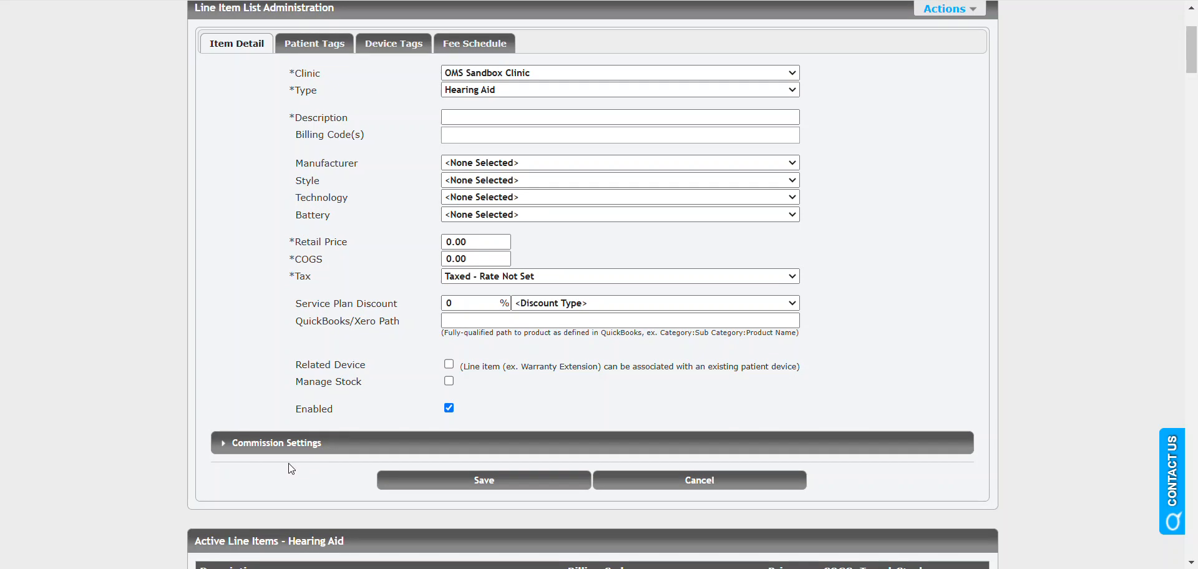
{"action": "scroll", "coordinate": [268, 437], "scroll_direction": "down", "scroll_amount": 2}
{"action": "scroll", "coordinate": [153, 390], "scroll_direction": "down", "scroll_amount": 1}
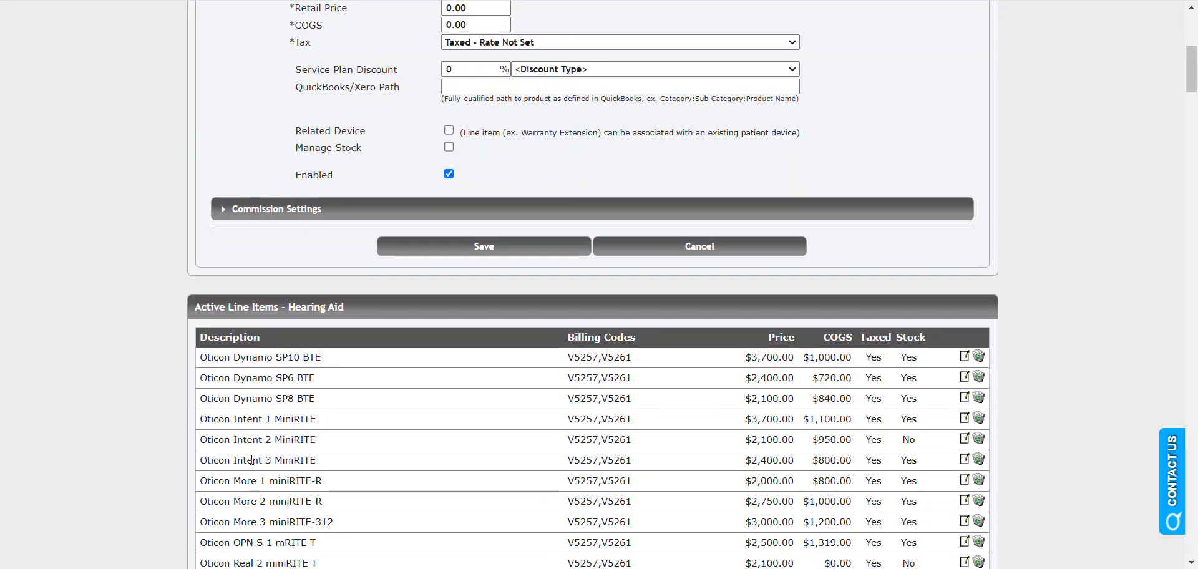
{"action": "scroll", "coordinate": [1008, 424], "scroll_direction": "down", "scroll_amount": 1}
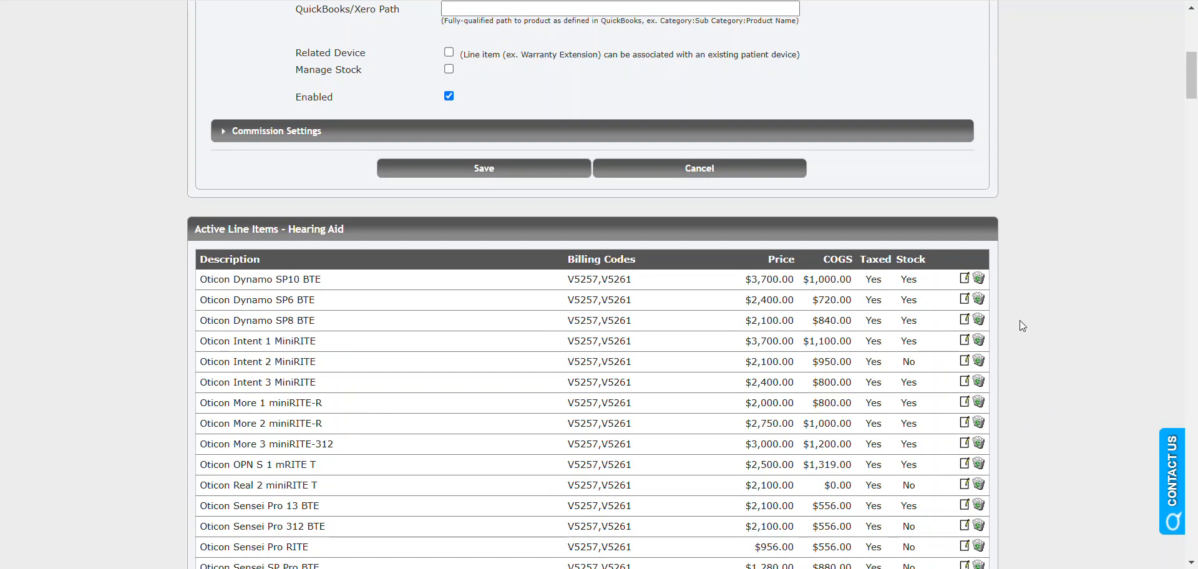
{"action": "scroll", "coordinate": [1020, 321], "scroll_direction": "up", "scroll_amount": 5}
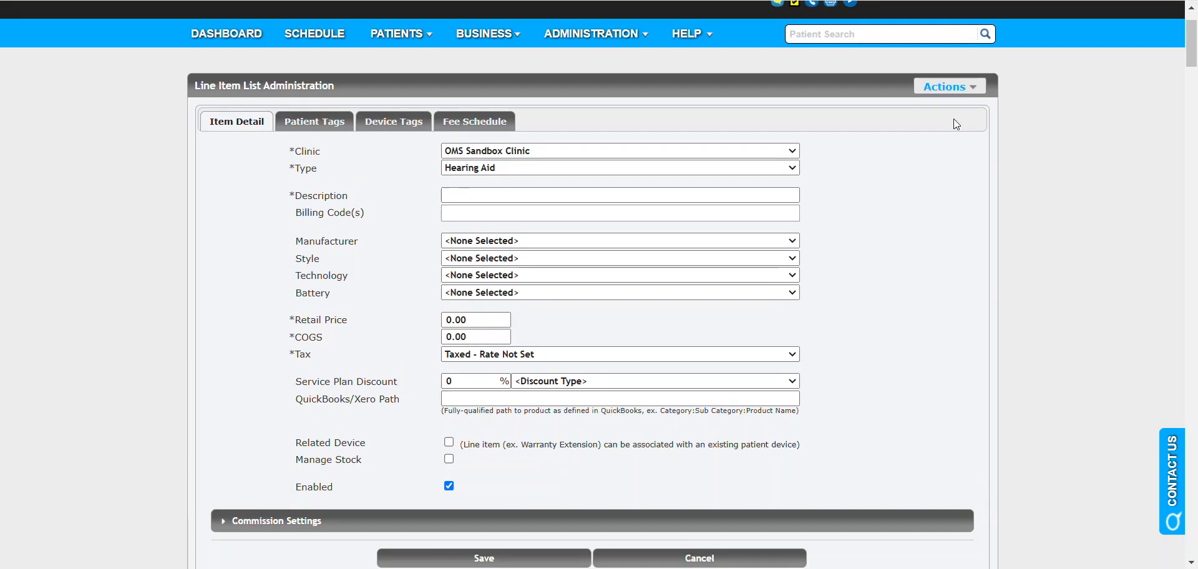
{"action": "left_click", "coordinate": [954, 89]}
{"action": "mouse_move", "coordinate": [555, 35]}
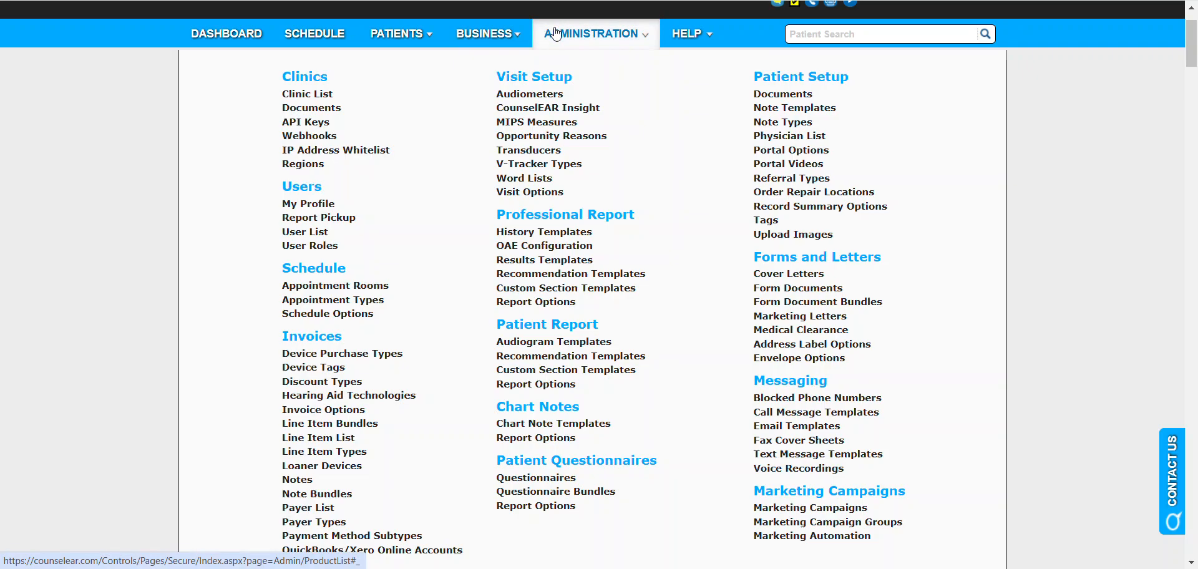
{"action": "left_click", "coordinate": [355, 453]}
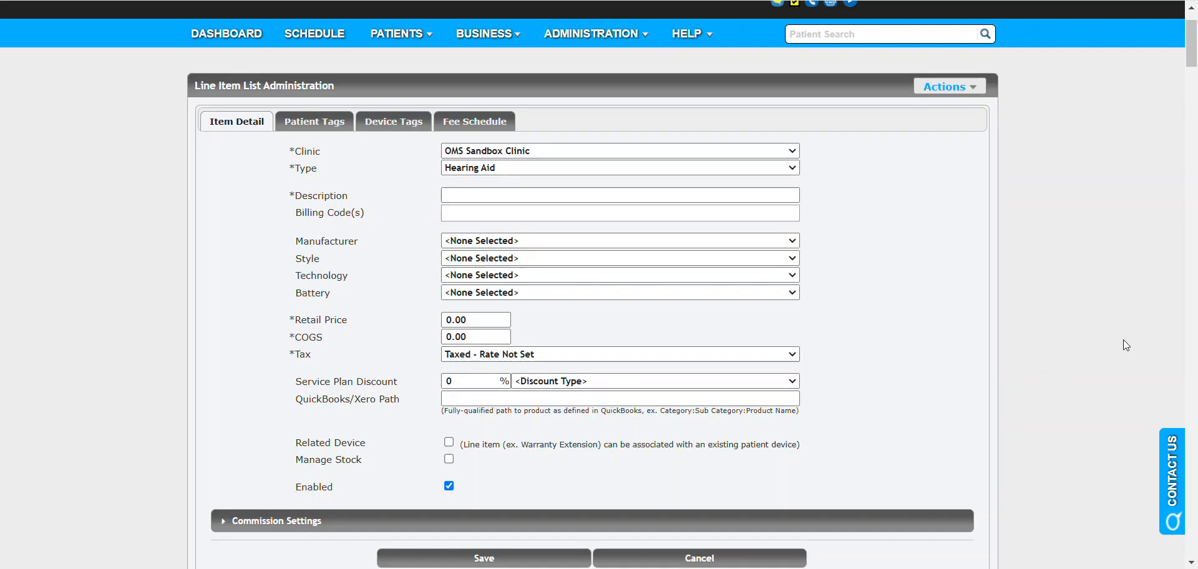
Open the Oticon Intent 1 MiniRITE line item for editing and review its item details
{"action": "scroll", "coordinate": [904, 240], "scroll_direction": "down", "scroll_amount": 5}
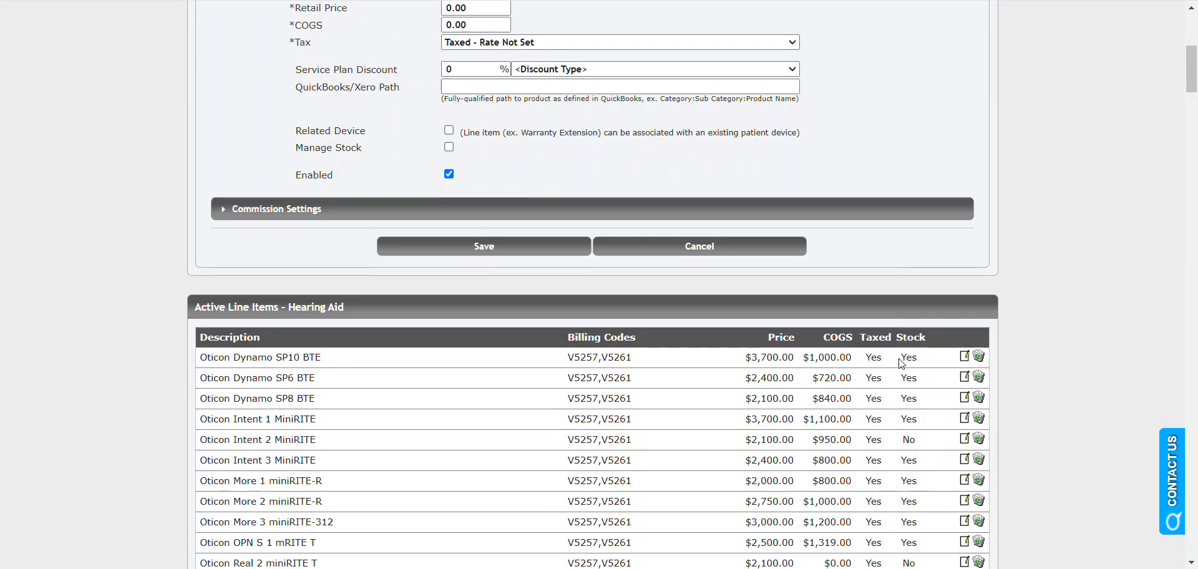
{"action": "left_click", "coordinate": [963, 418]}
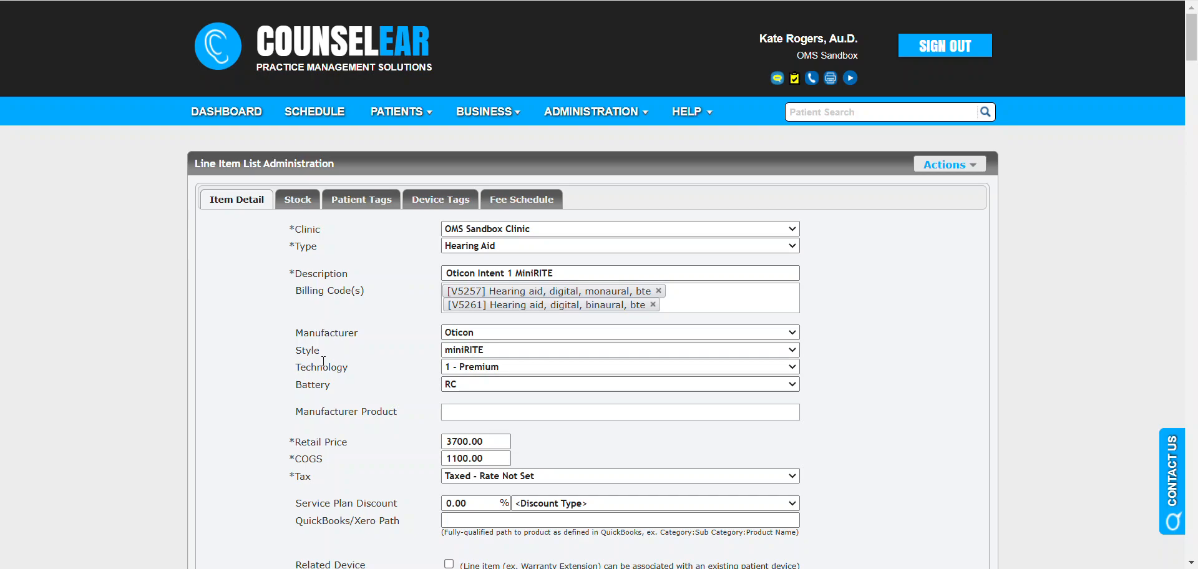
{"action": "scroll", "coordinate": [329, 381], "scroll_direction": "down", "scroll_amount": 1}
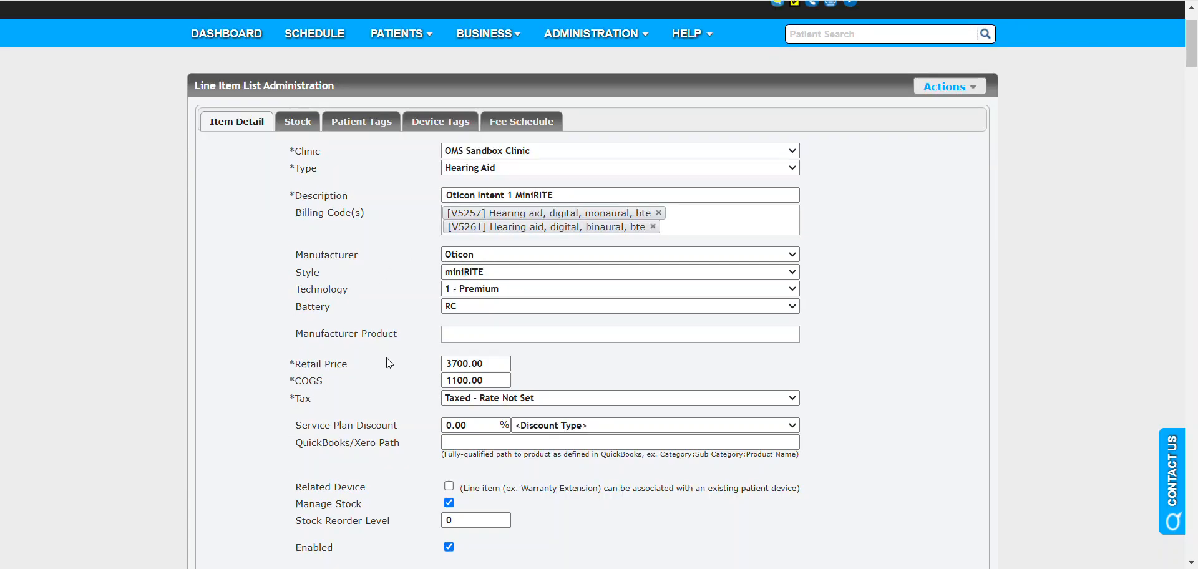
{"action": "scroll", "coordinate": [388, 350], "scroll_direction": "down", "scroll_amount": 1}
{"action": "scroll", "coordinate": [386, 305], "scroll_direction": "down", "scroll_amount": 1}
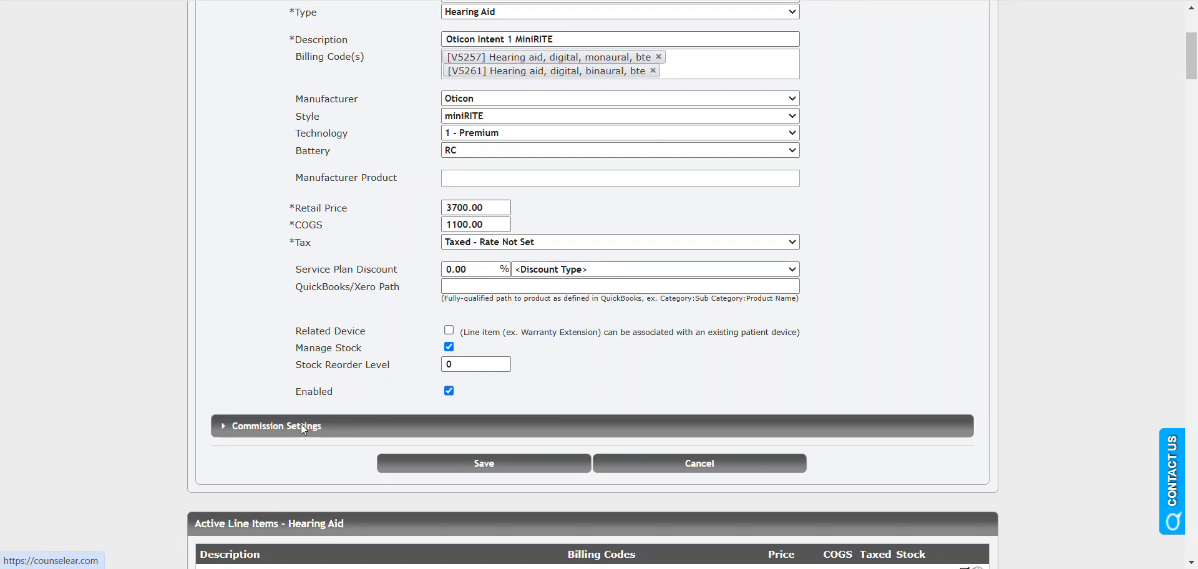
Expand the Commission Settings of the Oticon Intent 1 MiniRITE line item and review the commission type options
{"action": "left_click", "coordinate": [244, 424]}
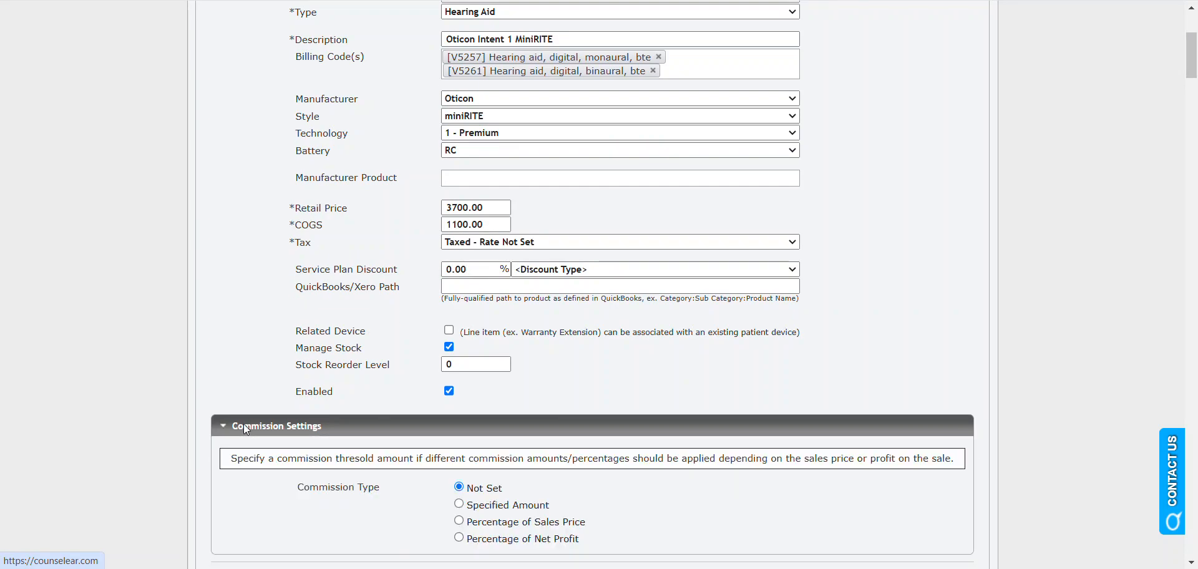
{"action": "scroll", "coordinate": [270, 411], "scroll_direction": "down", "scroll_amount": 1}
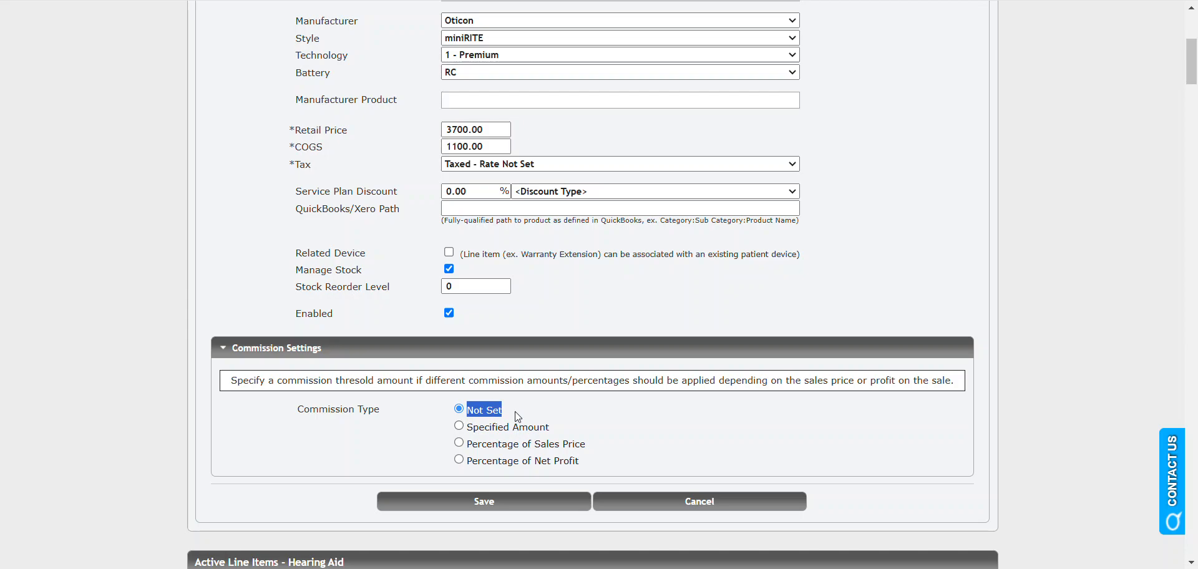
{"action": "left_click", "coordinate": [587, 415]}
{"action": "scroll", "coordinate": [607, 412], "scroll_direction": "down", "scroll_amount": 2}
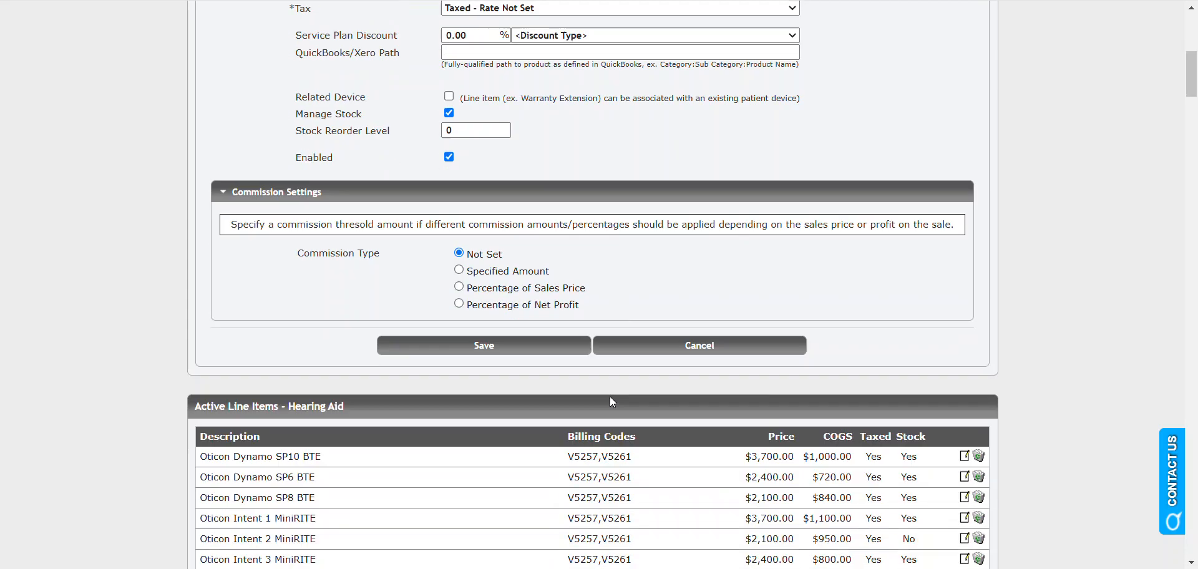
Choose Specified Amount as the commission type and examine the Commission Amount field
{"action": "left_click", "coordinate": [459, 270]}
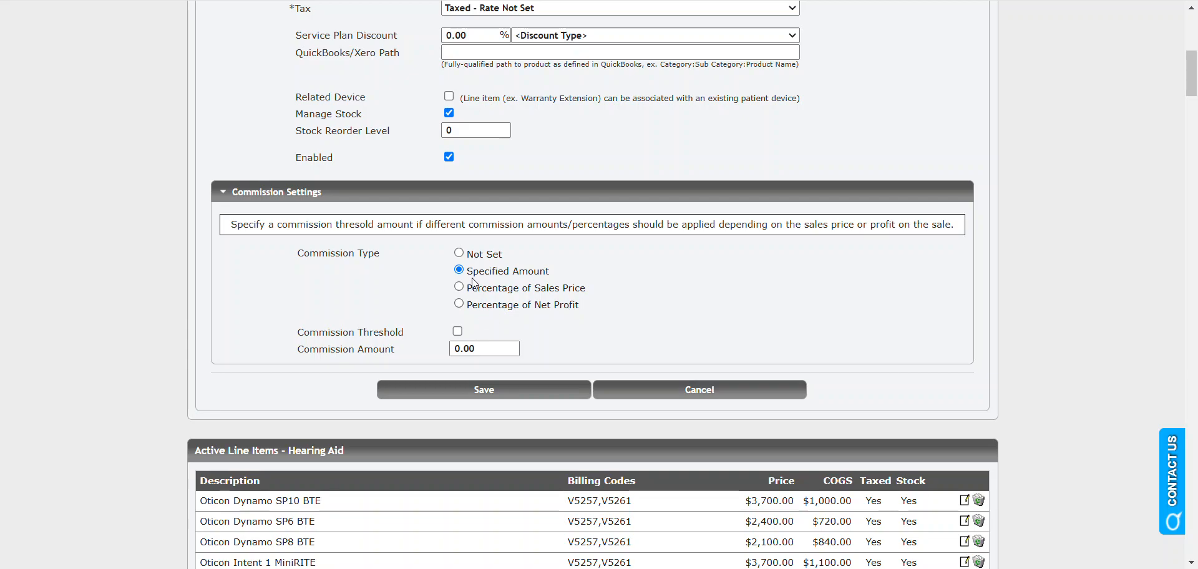
{"action": "left_click_drag", "start_coordinate": [470, 275], "coordinate": [564, 279]}
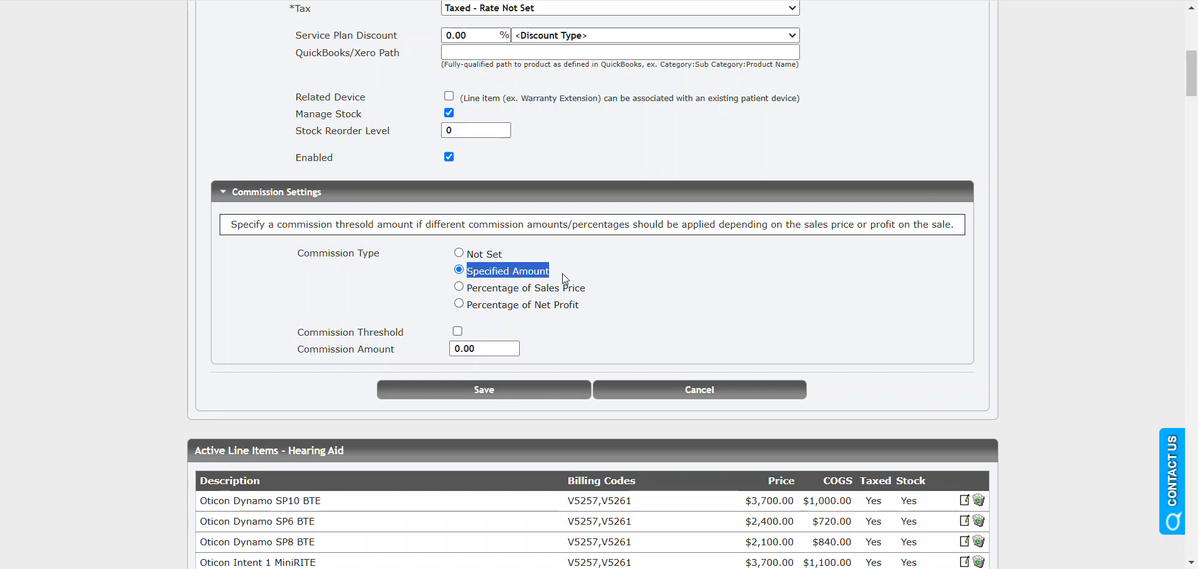
{"action": "left_click", "coordinate": [614, 319]}
{"action": "left_click_drag", "start_coordinate": [482, 348], "coordinate": [405, 349]}
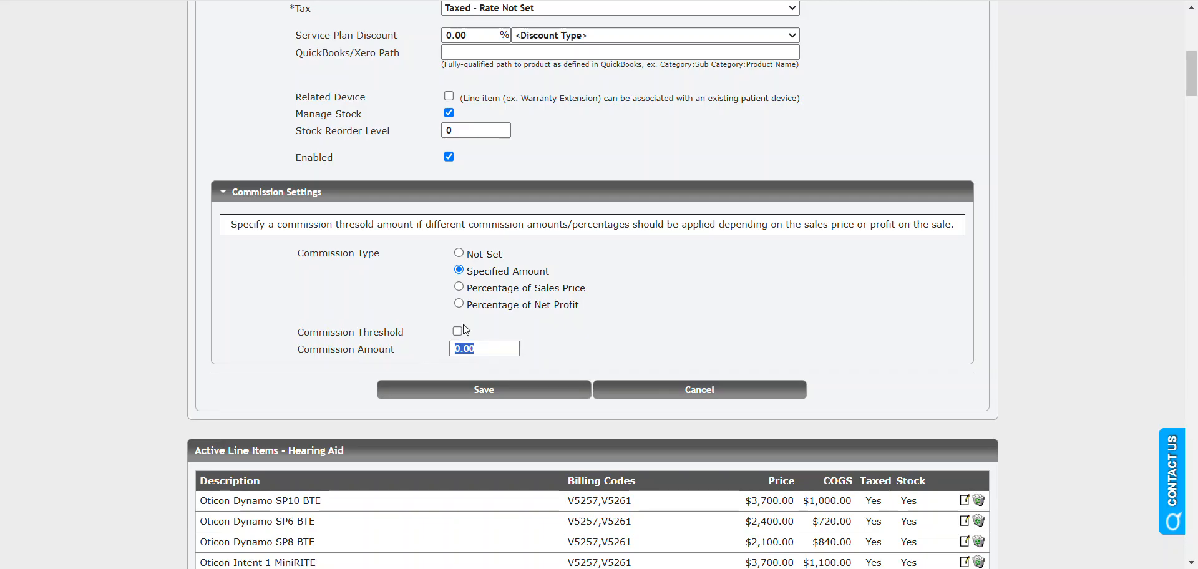
Switch the commission type to Percentage of Sales Price and after that to Percentage of Net Profit
{"action": "left_click", "coordinate": [460, 289]}
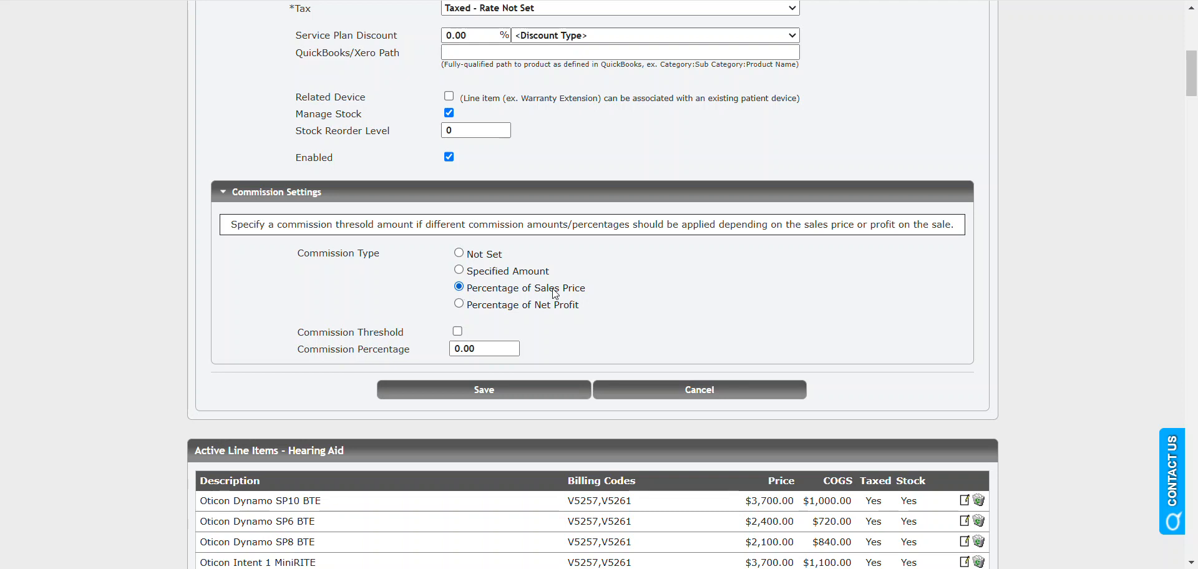
{"action": "left_click", "coordinate": [459, 304]}
{"action": "left_click_drag", "start_coordinate": [301, 334], "coordinate": [411, 331]}
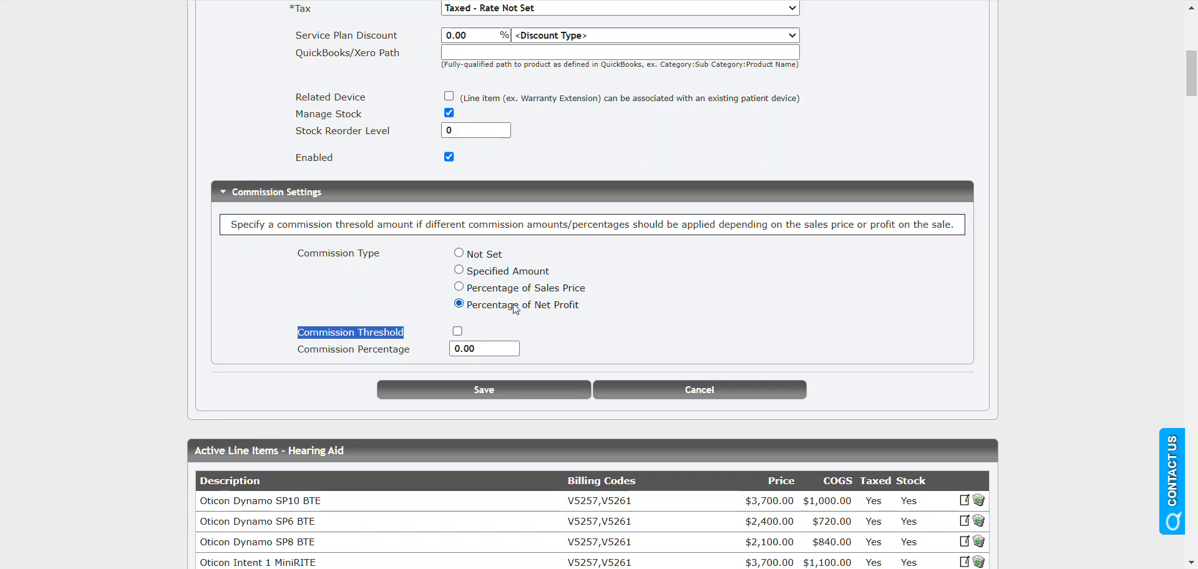
{"action": "left_click", "coordinate": [523, 322]}
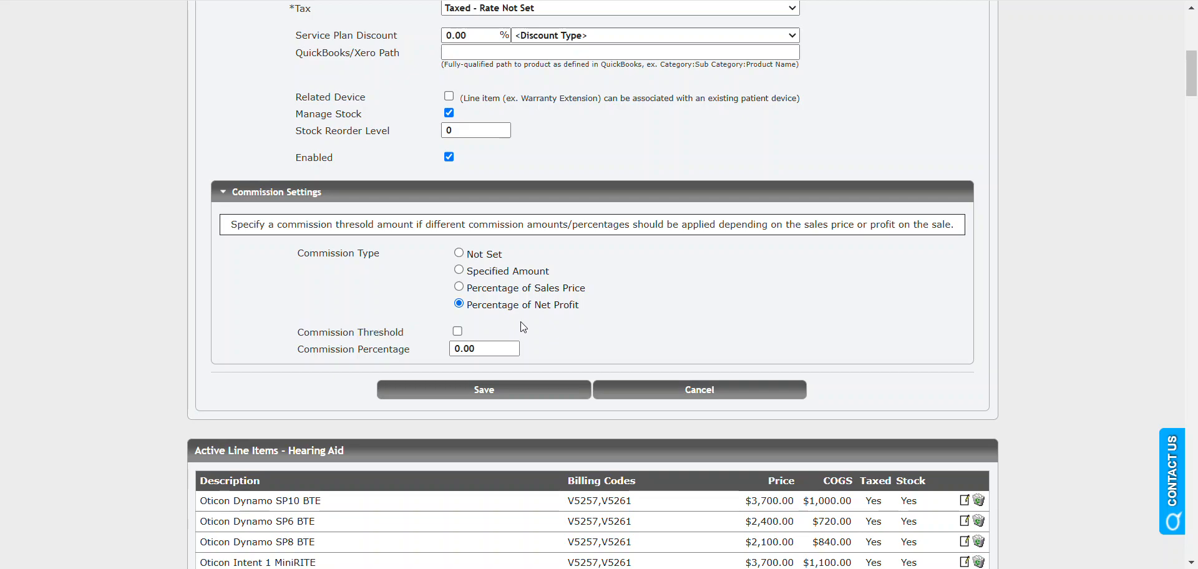
Enable the Commission Threshold and set the commission type to Specified Amount
{"action": "left_click", "coordinate": [458, 332]}
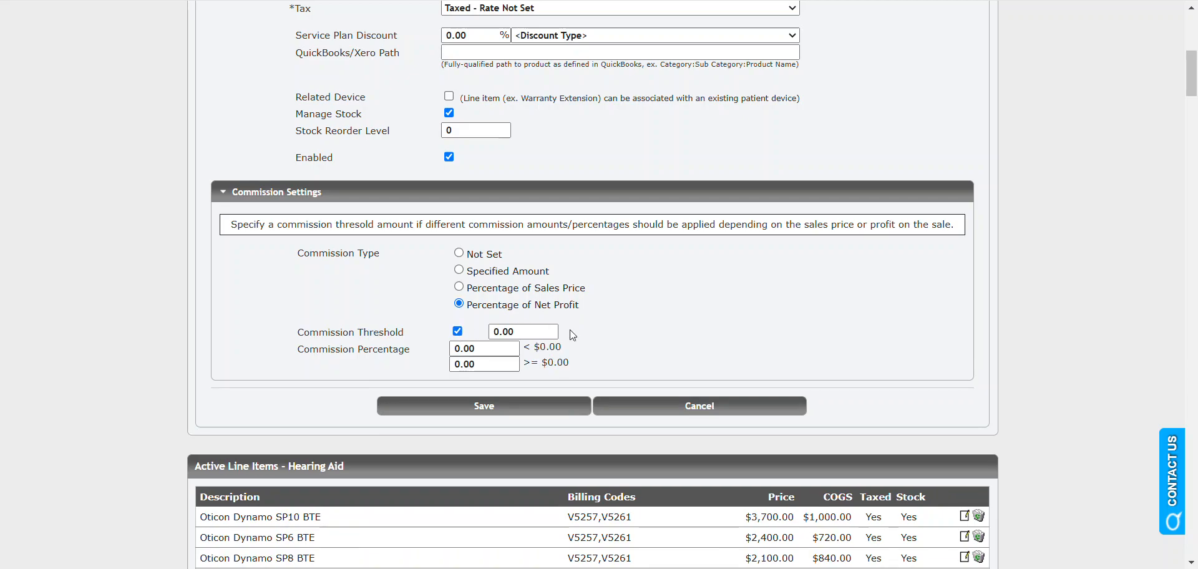
{"action": "double_click", "coordinate": [515, 334]}
{"action": "left_click", "coordinate": [460, 288]}
{"action": "left_click", "coordinate": [460, 271]}
{"action": "left_click", "coordinate": [509, 334]}
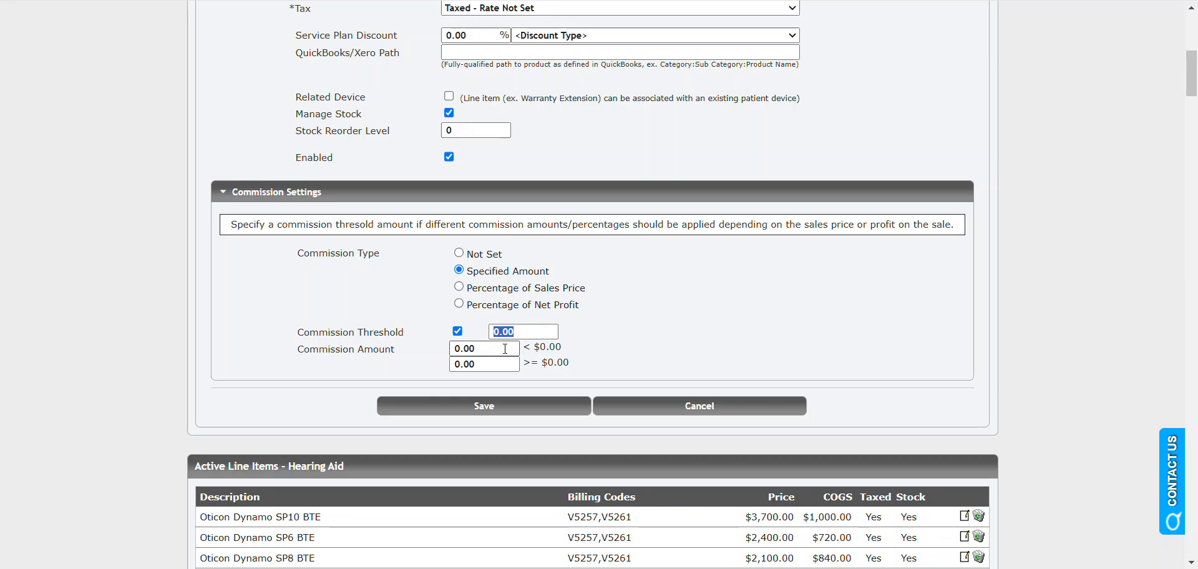
{"action": "left_click", "coordinate": [624, 350]}
Open the mass update of Hearing Aid line items and filter it by the manufacturer Oticon
{"action": "scroll", "coordinate": [624, 348], "scroll_direction": "up", "scroll_amount": 3}
{"action": "scroll", "coordinate": [623, 346], "scroll_direction": "up", "scroll_amount": 2}
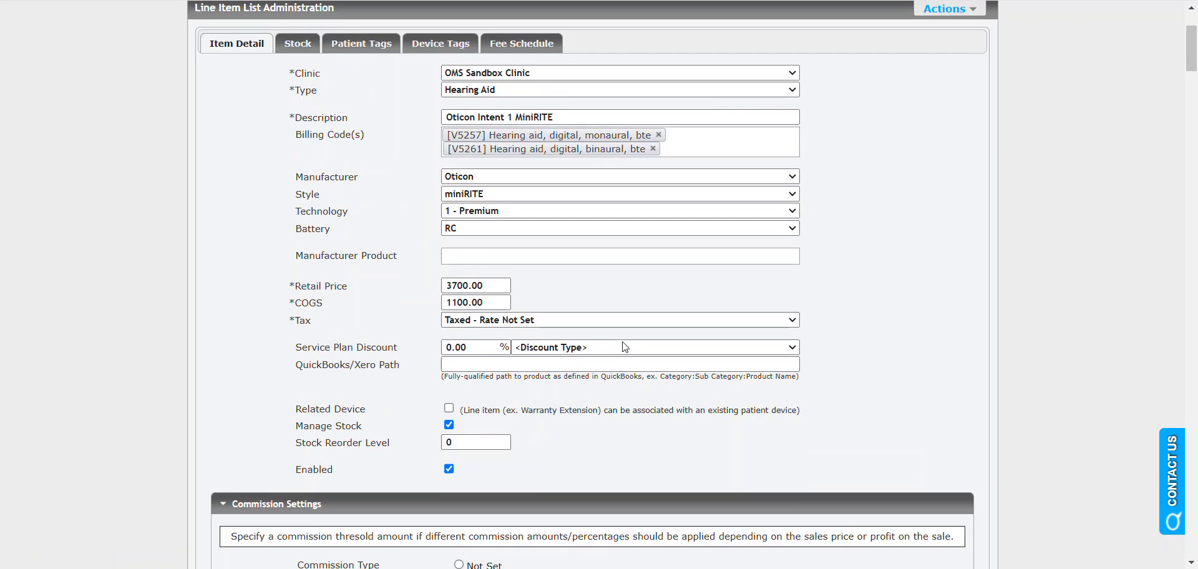
{"action": "scroll", "coordinate": [623, 356], "scroll_direction": "down", "scroll_amount": 1}
{"action": "scroll", "coordinate": [622, 361], "scroll_direction": "down", "scroll_amount": 2}
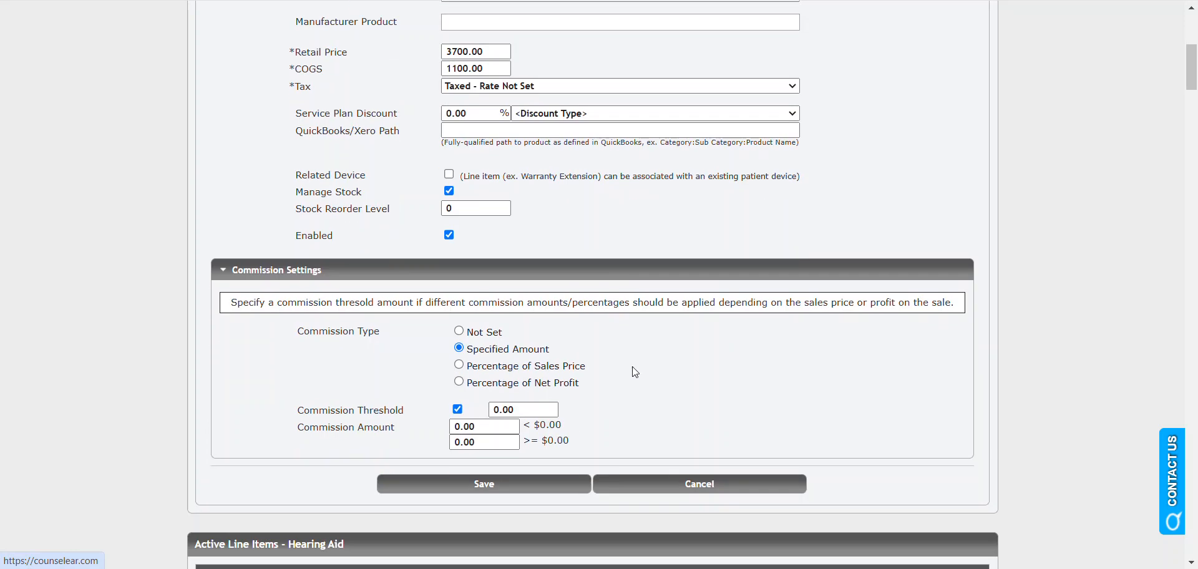
{"action": "scroll", "coordinate": [783, 395], "scroll_direction": "up", "scroll_amount": 6}
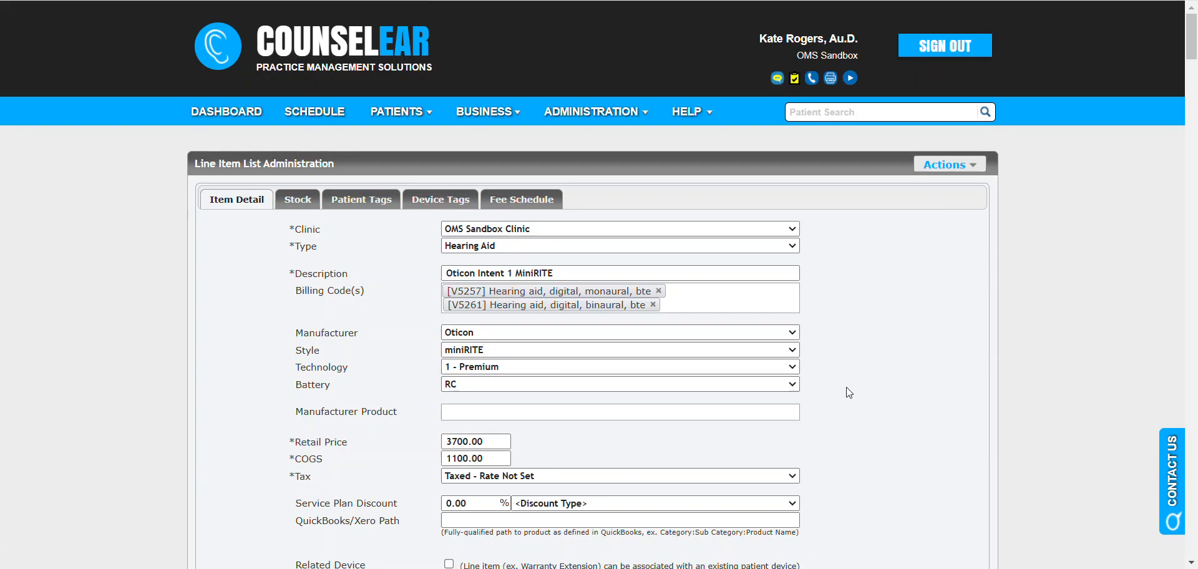
{"action": "left_click", "coordinate": [948, 165]}
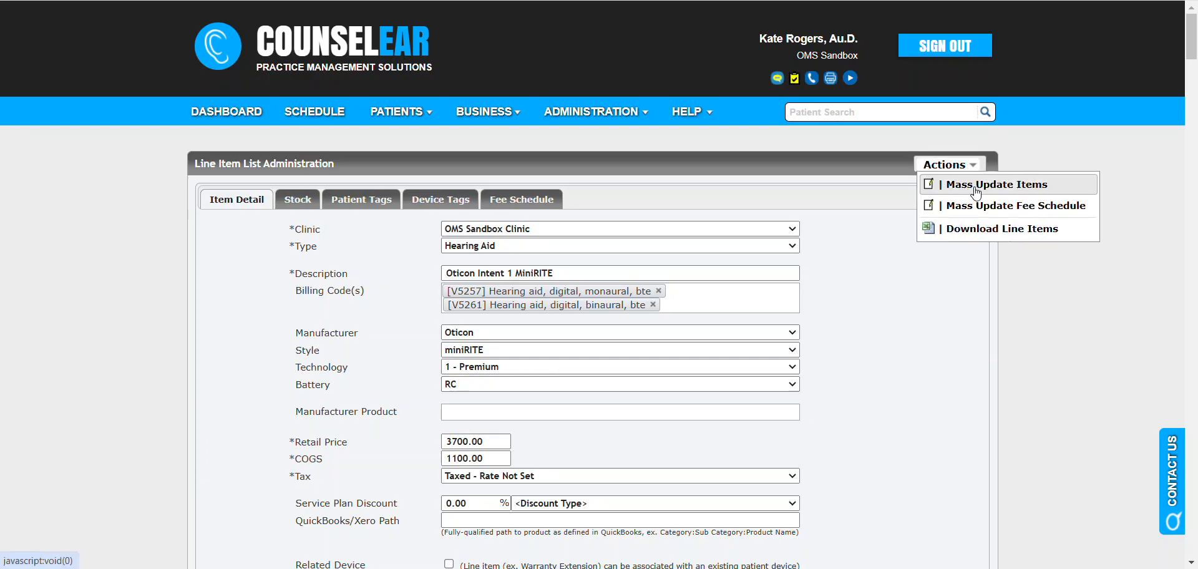
{"action": "left_click", "coordinate": [976, 186]}
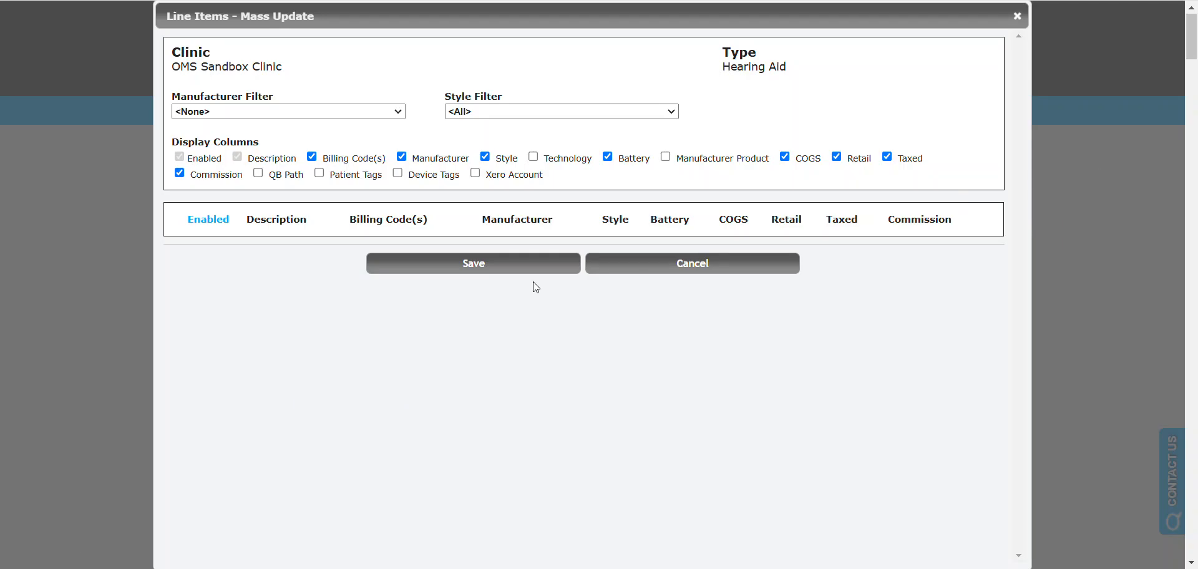
{"action": "left_click", "coordinate": [332, 112]}
{"action": "left_click", "coordinate": [280, 156]}
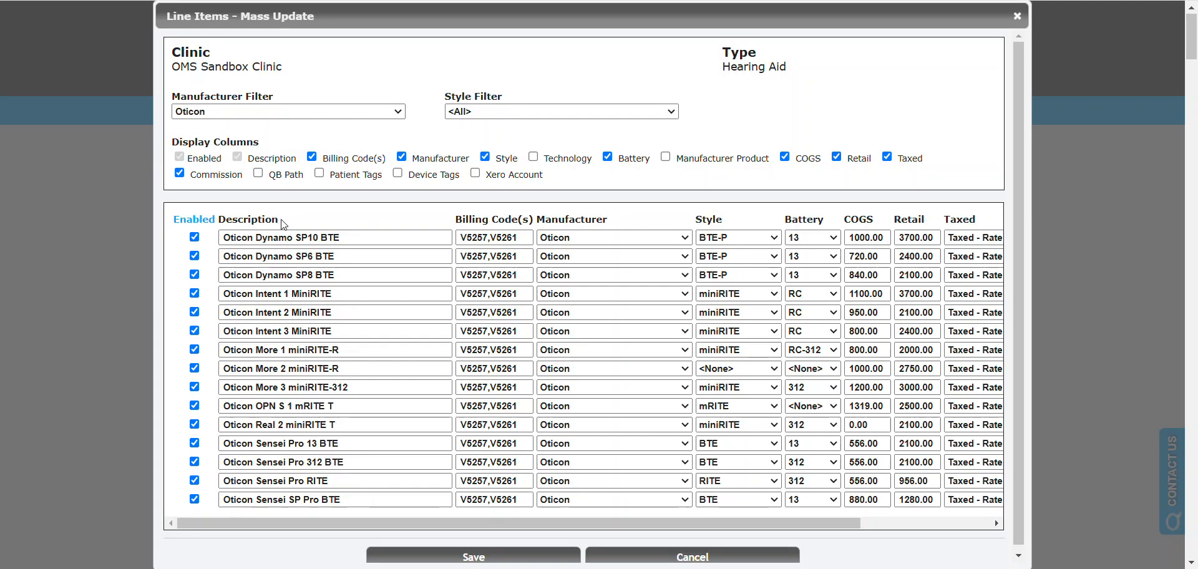
Examine the Commission column of the Oticon items in the mass update, including the commission type choices for the first item
{"action": "left_click_drag", "start_coordinate": [189, 175], "coordinate": [236, 185]}
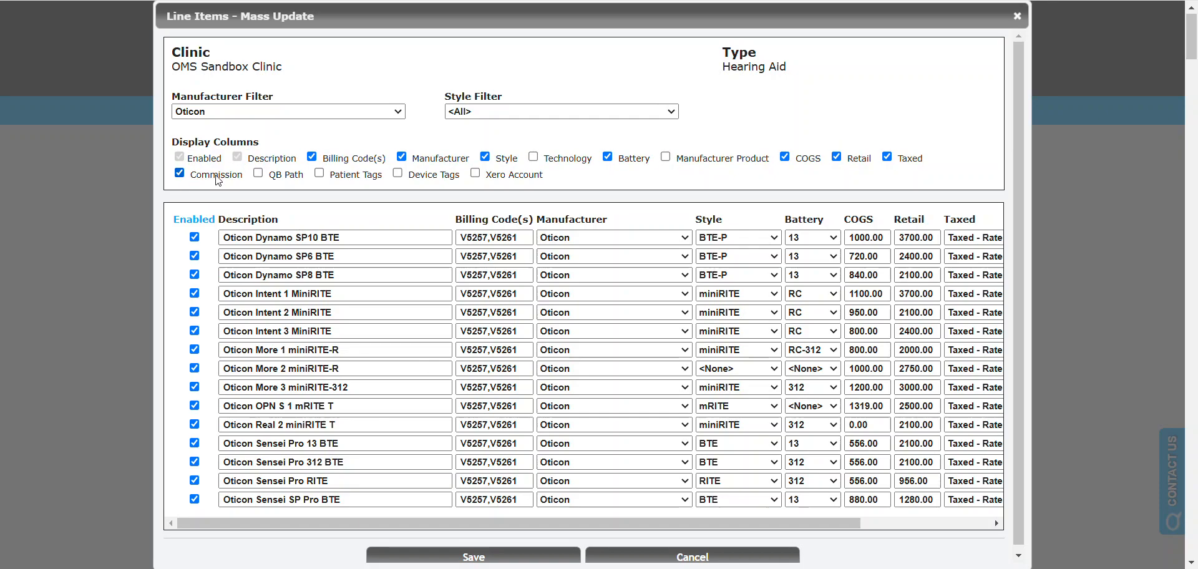
{"action": "left_click_drag", "start_coordinate": [561, 523], "coordinate": [690, 529]}
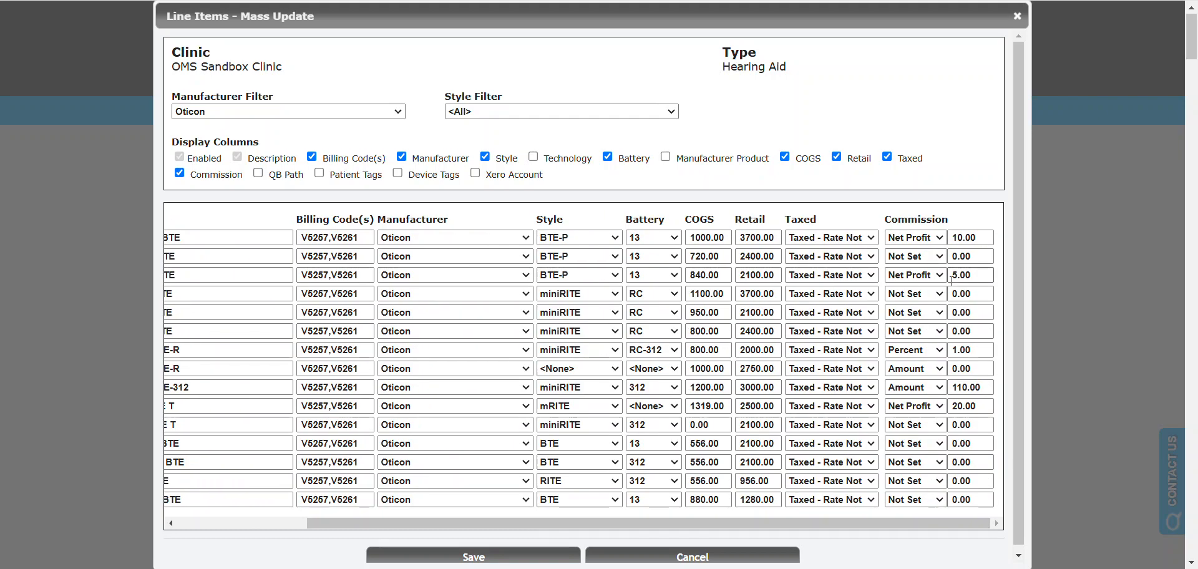
{"action": "scroll", "coordinate": [935, 262], "scroll_direction": "down", "scroll_amount": 1}
{"action": "left_click", "coordinate": [923, 232]}
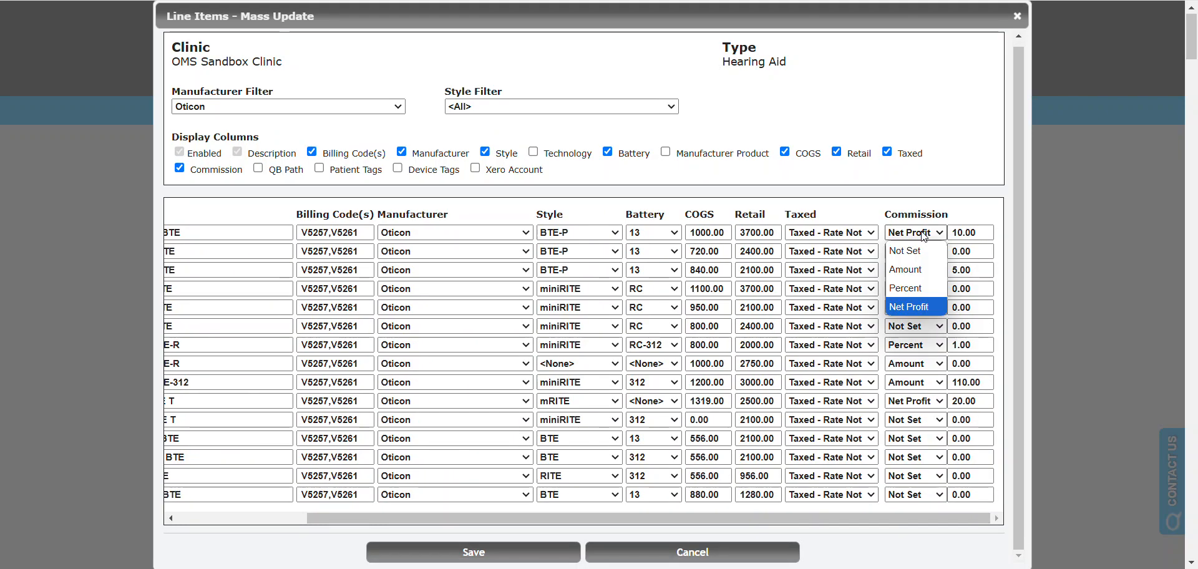
{"action": "left_click", "coordinate": [926, 235]}
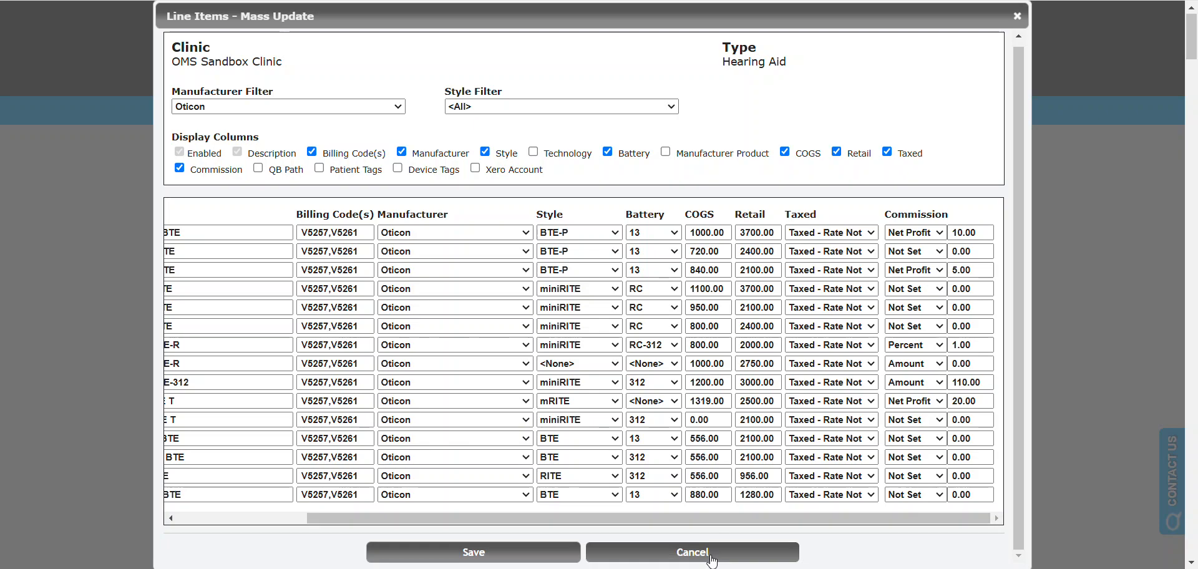
{"action": "scroll", "coordinate": [820, 252], "scroll_direction": "down", "scroll_amount": 3}
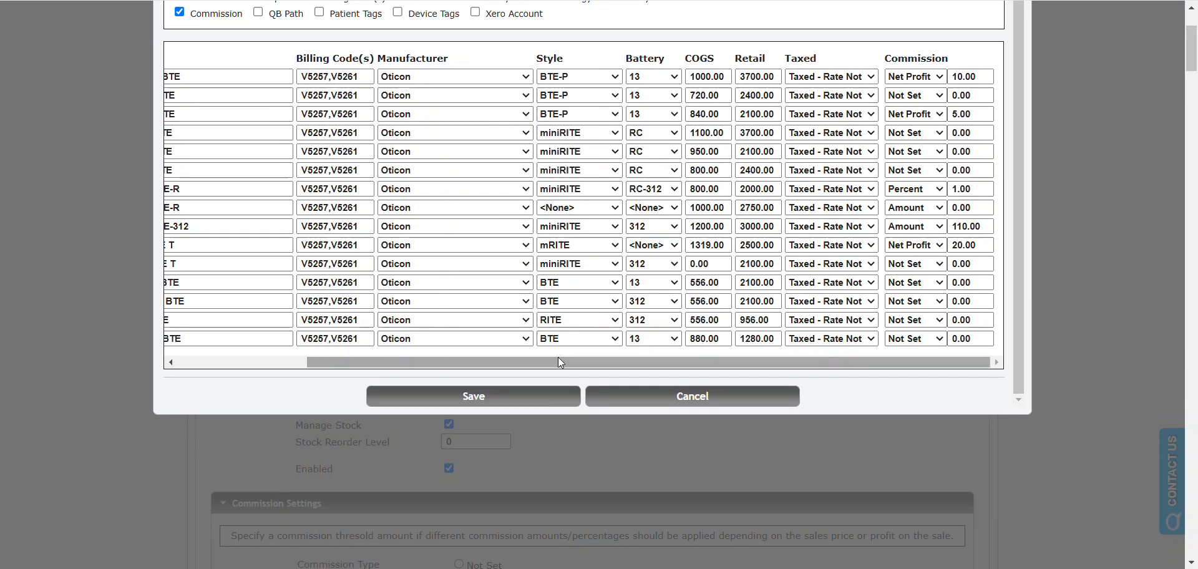
Cancel the mass update and review the line item's commission settings and the available mass update actions
{"action": "left_click", "coordinate": [696, 398]}
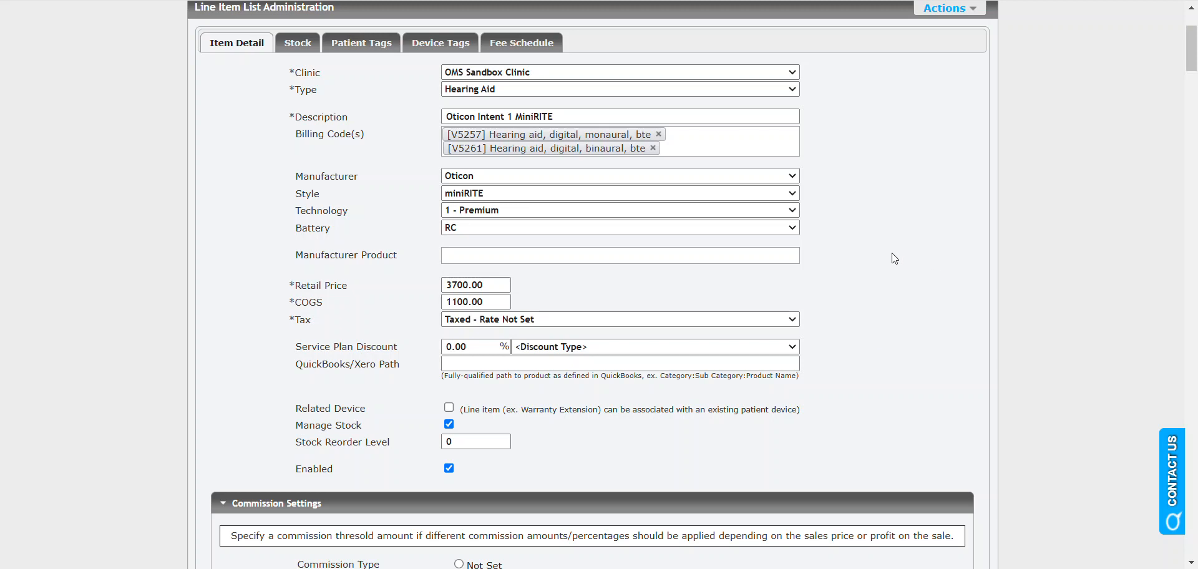
{"action": "scroll", "coordinate": [873, 250], "scroll_direction": "down", "scroll_amount": 1}
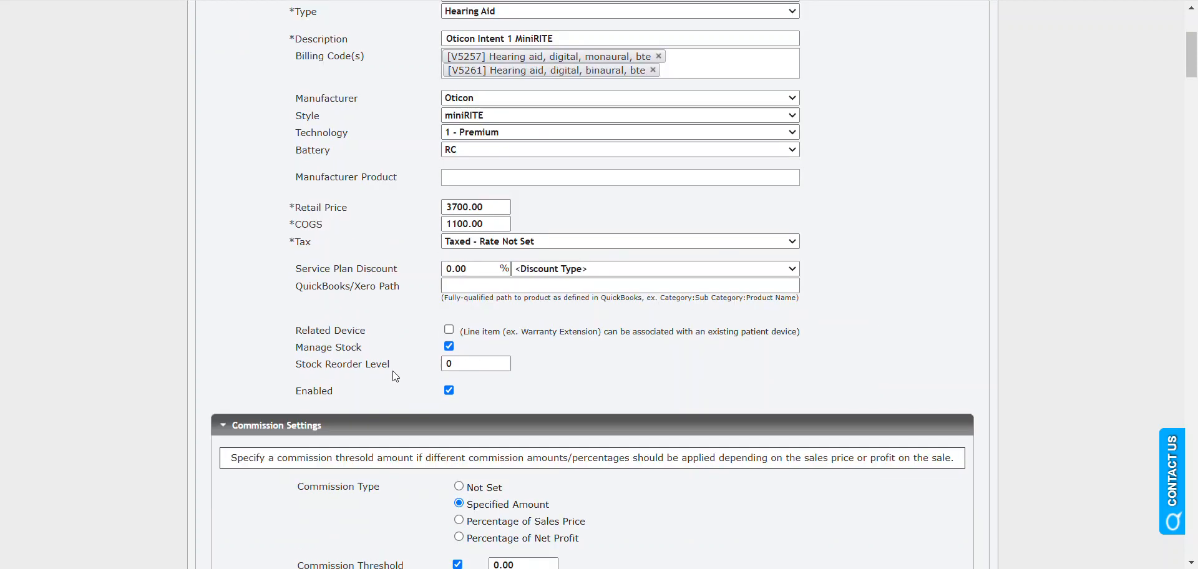
{"action": "scroll", "coordinate": [521, 395], "scroll_direction": "down", "scroll_amount": 1}
{"action": "scroll", "coordinate": [630, 453], "scroll_direction": "up", "scroll_amount": 3}
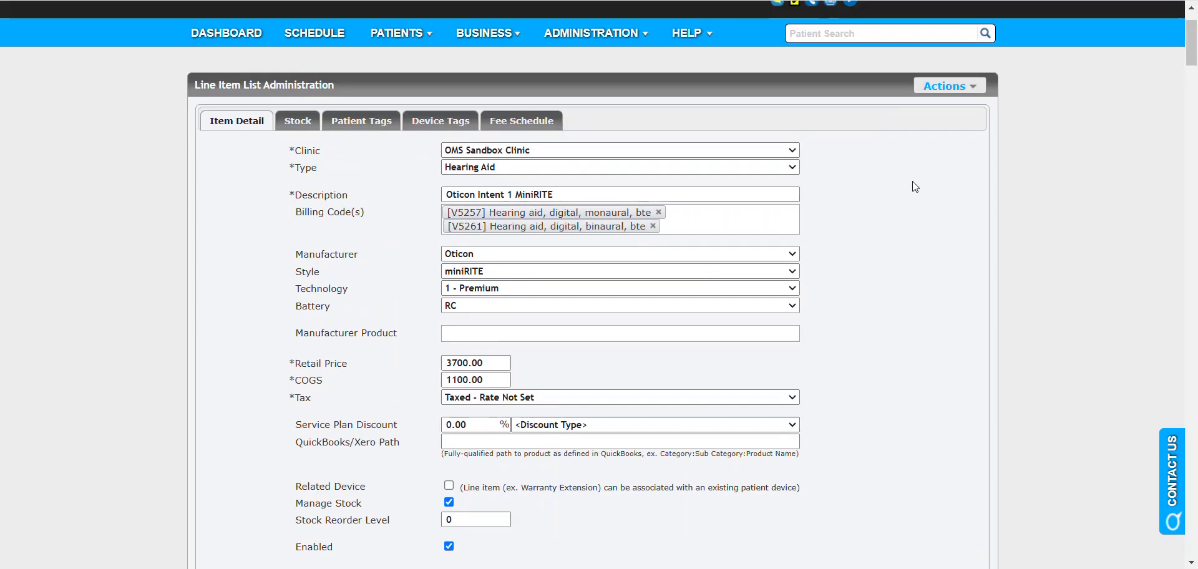
{"action": "left_click", "coordinate": [948, 87]}
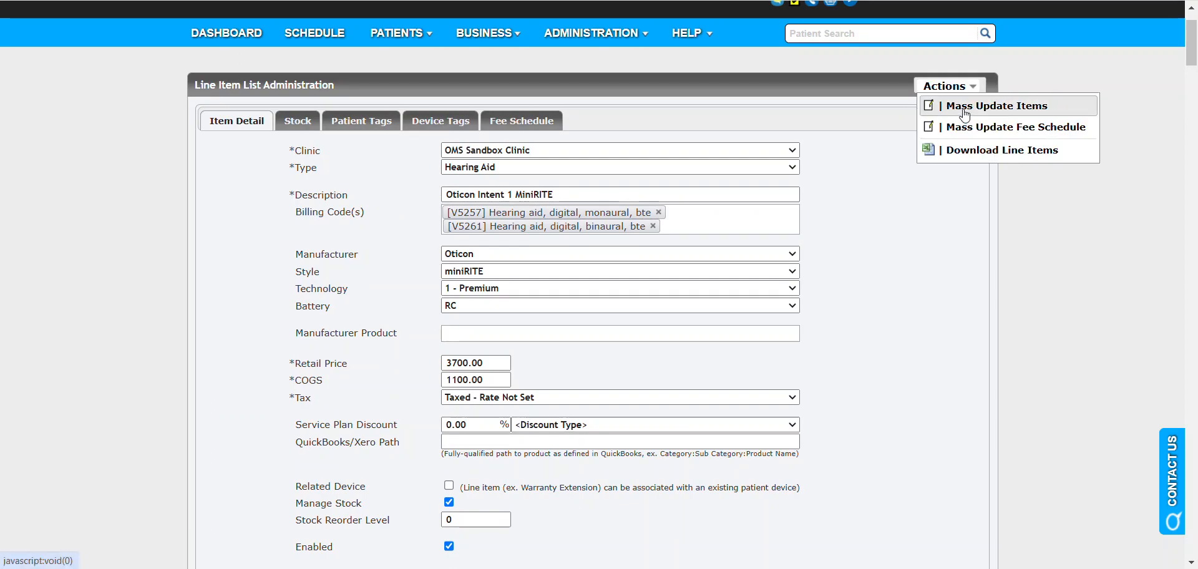
Go to the Line Item Types administration and open the Hearing Aid type for editing
{"action": "left_click", "coordinate": [589, 16]}
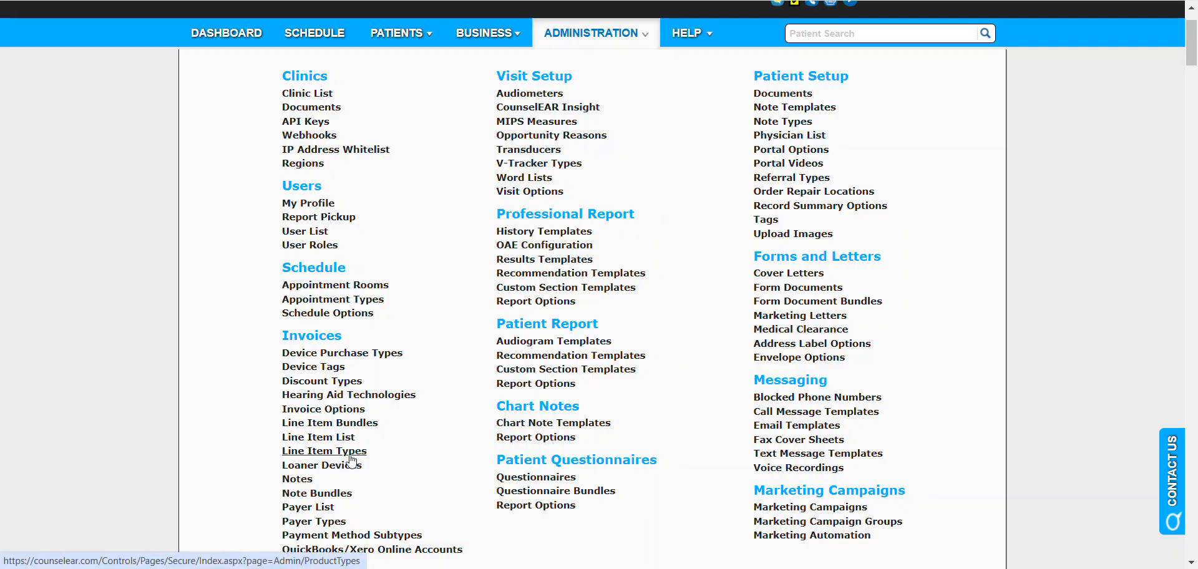
{"action": "left_click", "coordinate": [353, 460]}
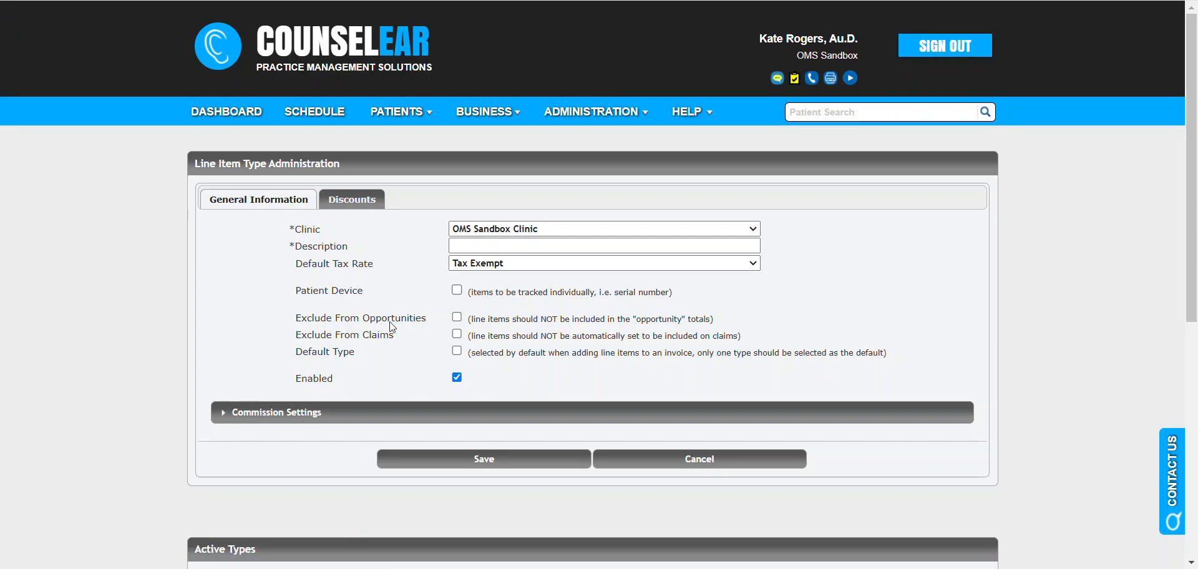
{"action": "scroll", "coordinate": [893, 278], "scroll_direction": "down", "scroll_amount": 5}
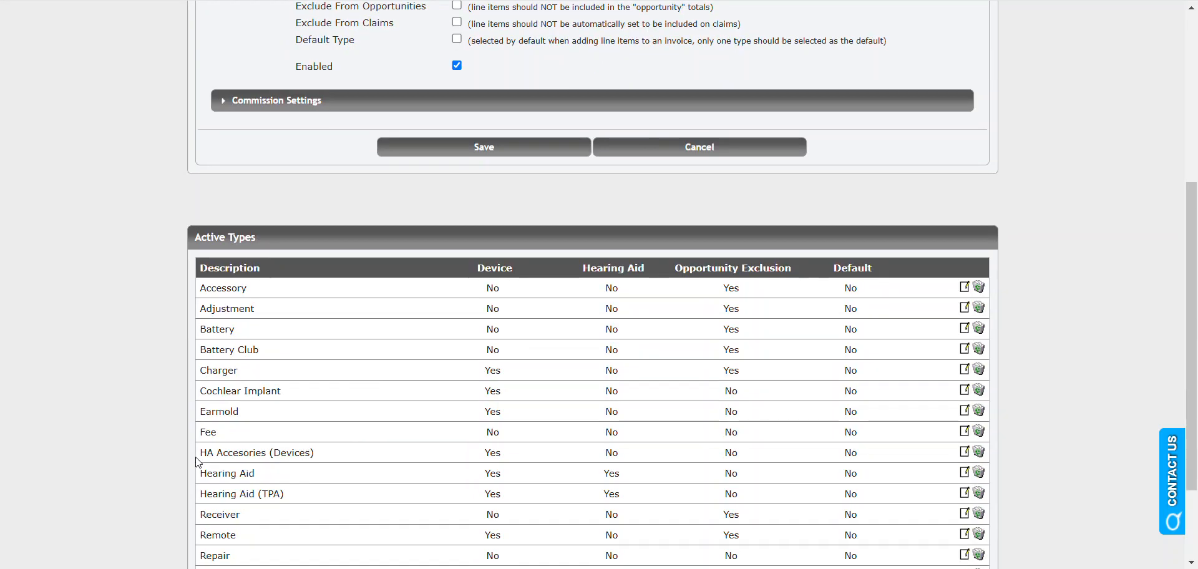
{"action": "left_click", "coordinate": [964, 472]}
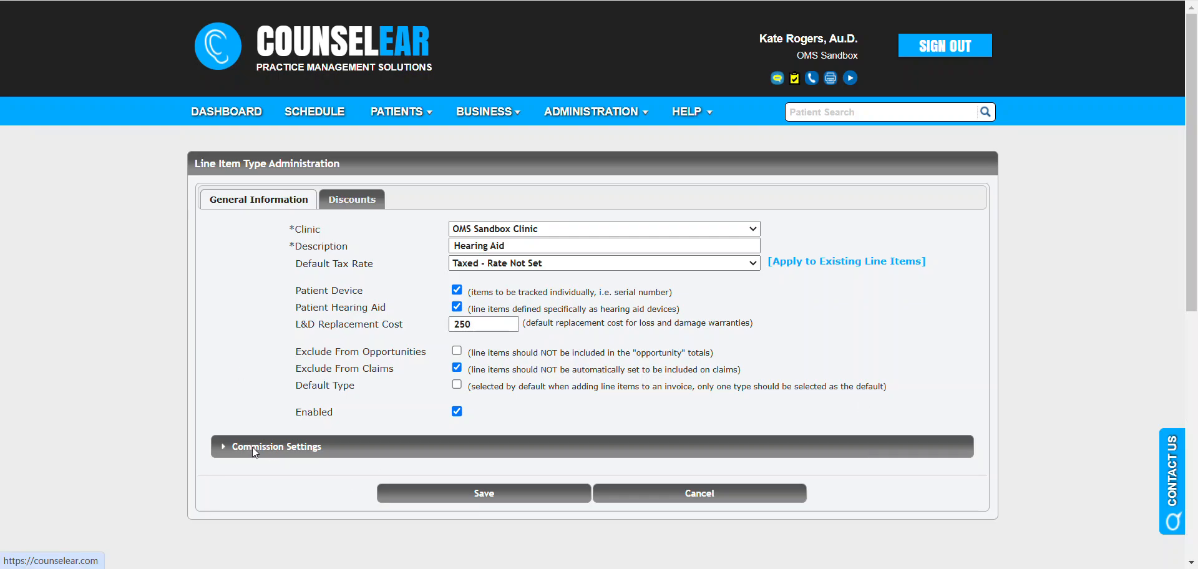
Expand the Hearing Aid type's Commission Settings and examine the default commission type, threshold, amount and apply-to-existing options
{"action": "left_click", "coordinate": [303, 453]}
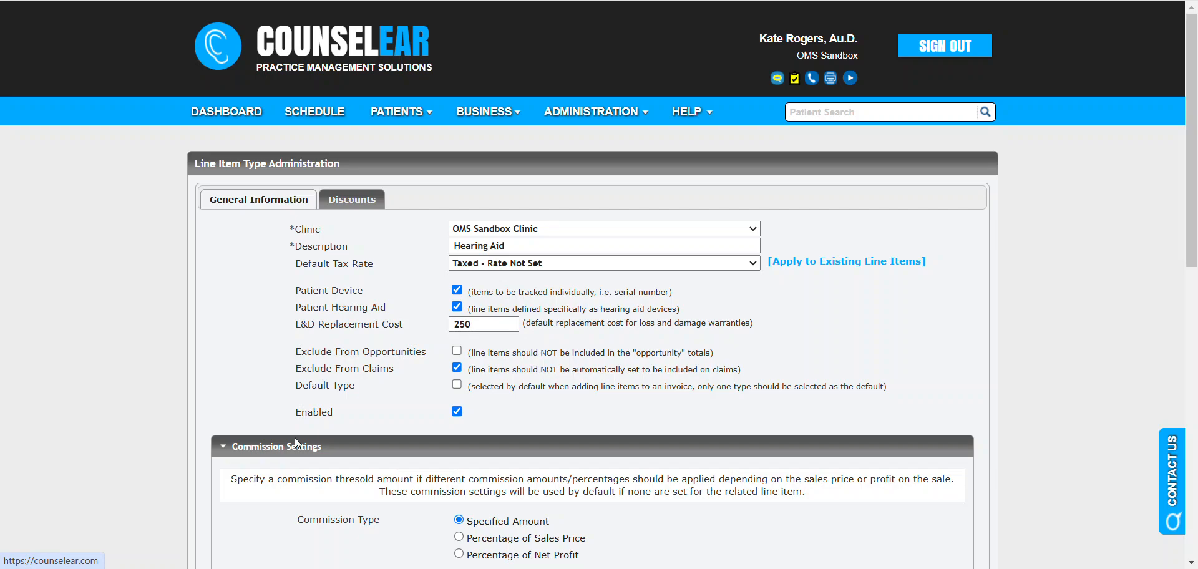
{"action": "scroll", "coordinate": [295, 436], "scroll_direction": "down", "scroll_amount": 3}
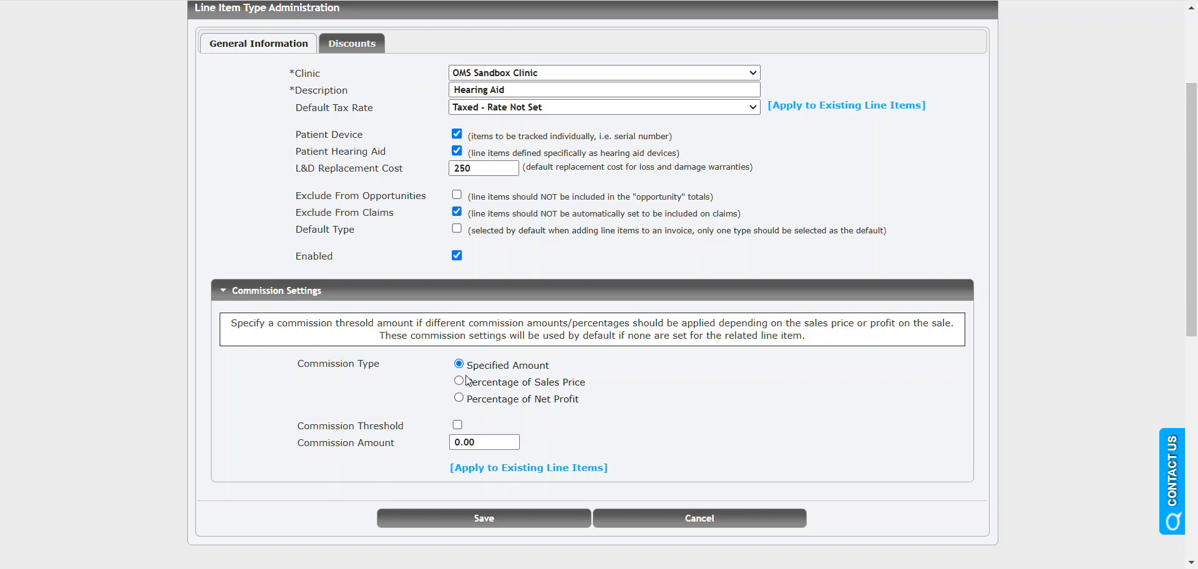
{"action": "left_click_drag", "start_coordinate": [298, 426], "coordinate": [414, 430]}
{"action": "left_click", "coordinate": [568, 412]}
{"action": "scroll", "coordinate": [690, 408], "scroll_direction": "up", "scroll_amount": 3}
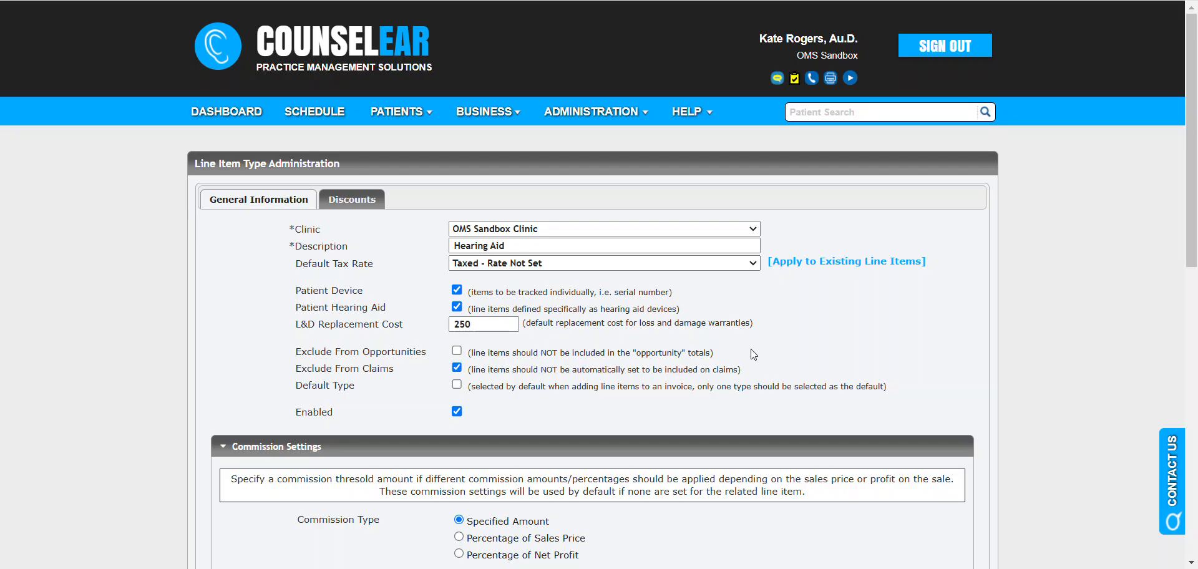
Look up the Commission Tracker among the business reports and go to the Dashboard
{"action": "left_click", "coordinate": [509, 114]}
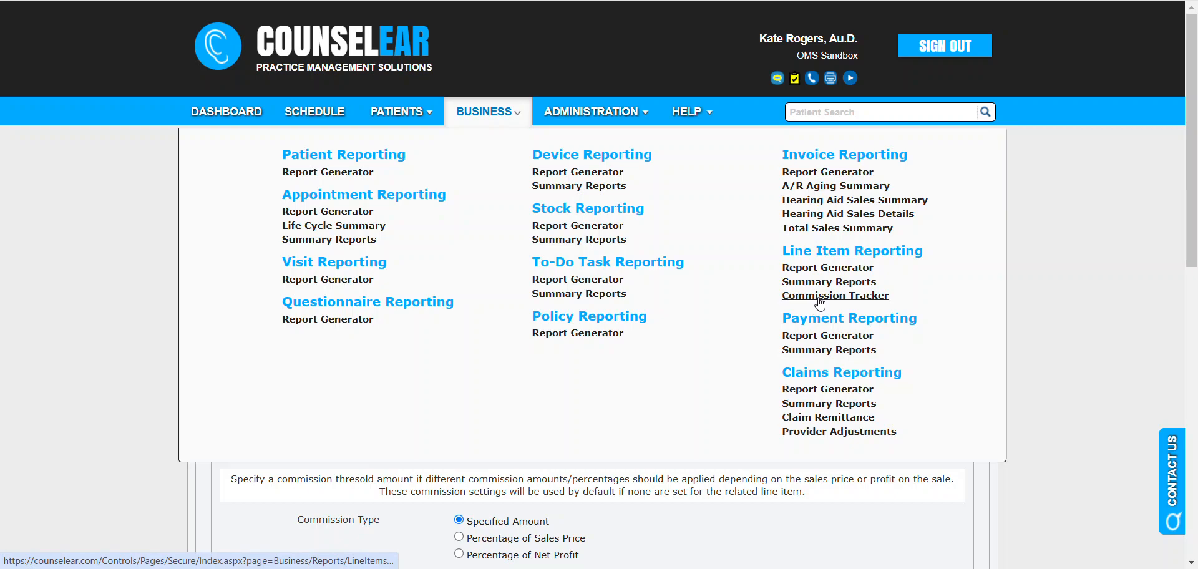
{"action": "left_click", "coordinate": [226, 111]}
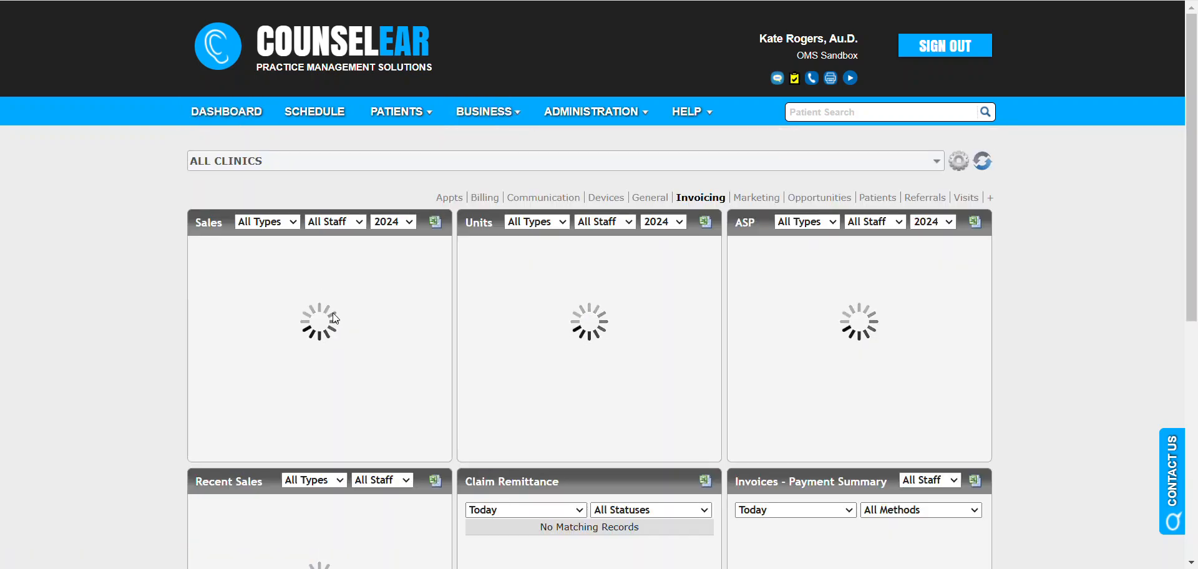